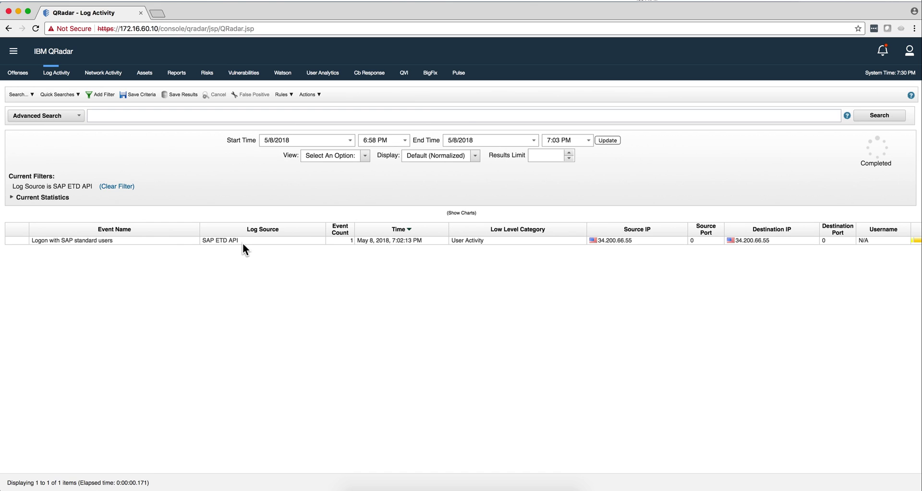
Step: Select the 'Logon with SAP standard users' event and inspect its Log Source
{"action": "left_click", "coordinate": [186, 241]}
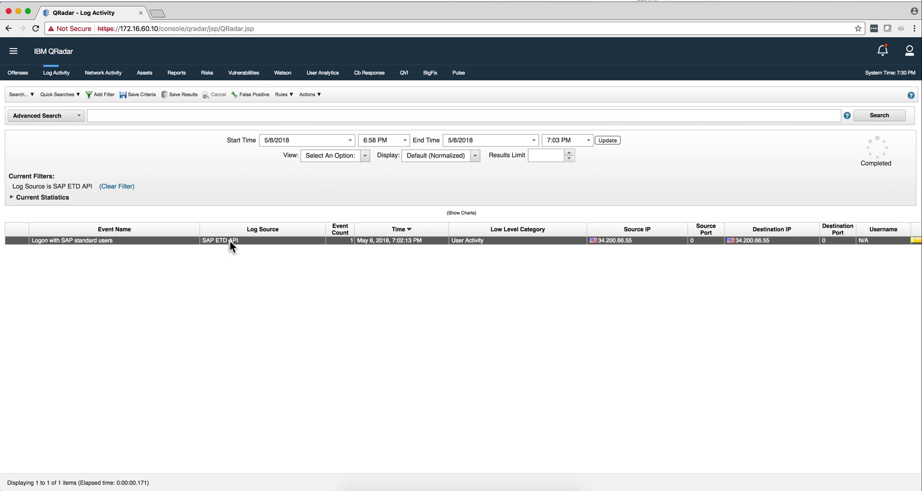
{"action": "mouse_move", "coordinate": [231, 240]}
{"action": "key", "text": "super+Tab"}
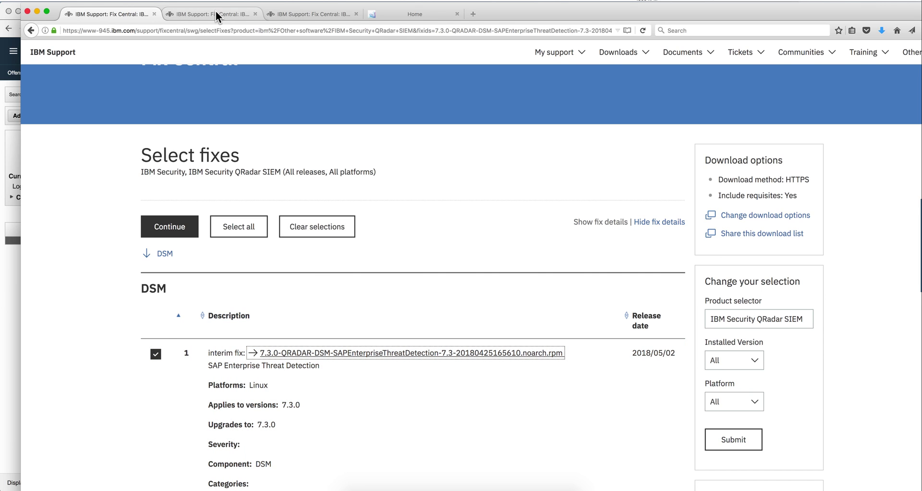
{"action": "left_click", "coordinate": [215, 14]}
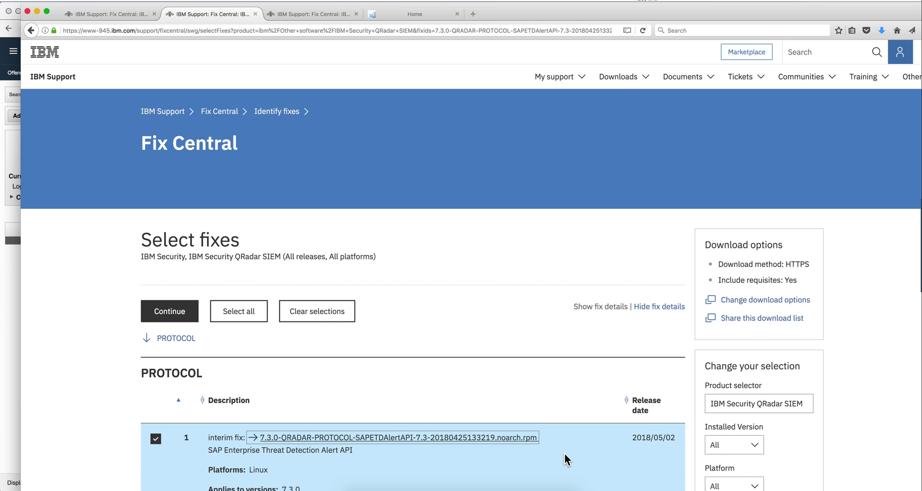
{"action": "scroll", "coordinate": [565, 454], "scroll_direction": "down", "scroll_amount": 1}
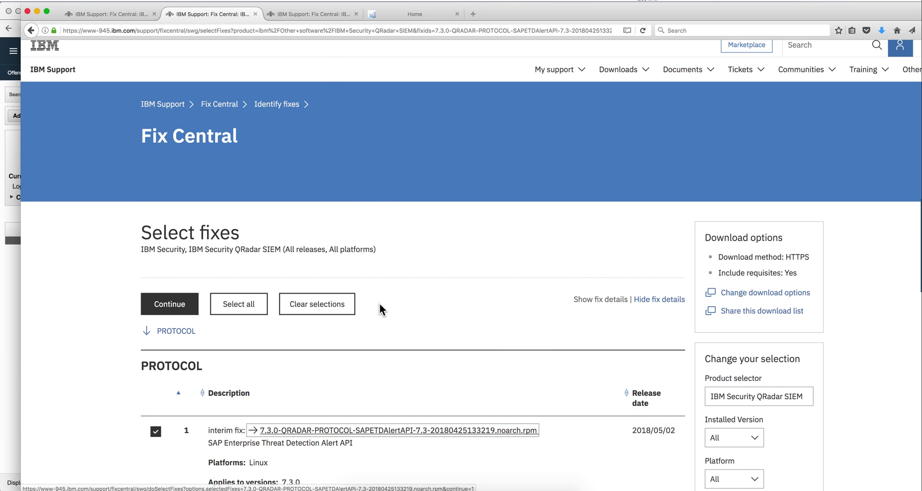
{"action": "left_click", "coordinate": [319, 12]}
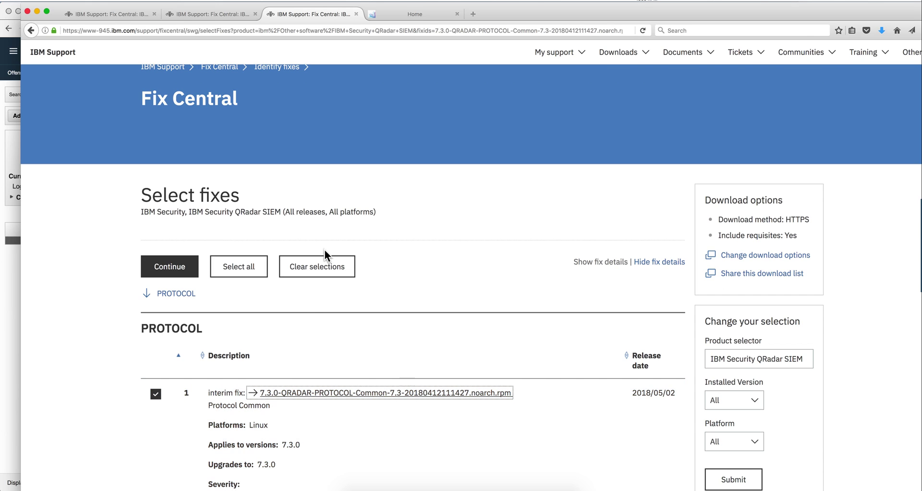
{"action": "left_click", "coordinate": [203, 14]}
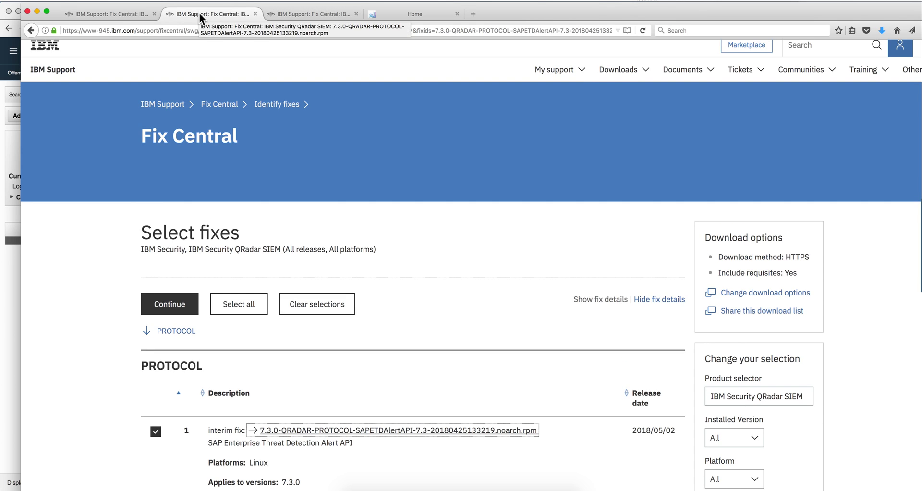
{"action": "left_click", "coordinate": [134, 15]}
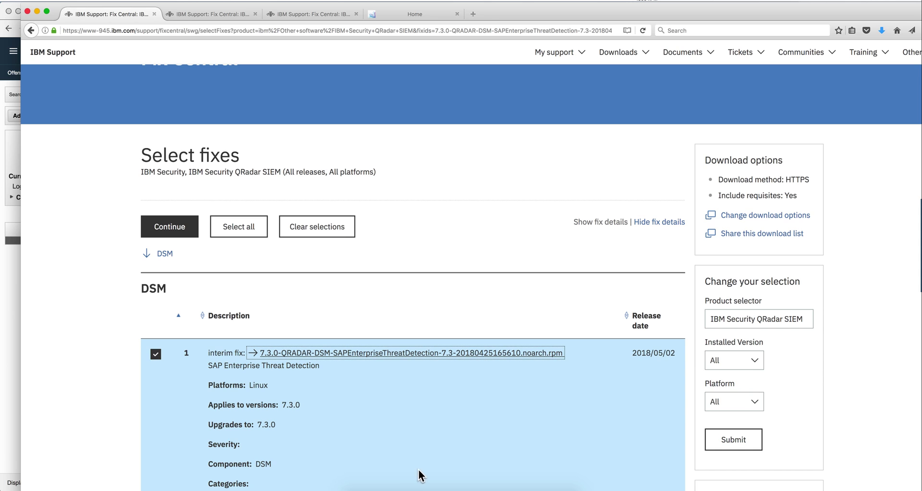
Step: Review the SAP ETD package install output in Terminal, highlighting the Deploy Full Configuration requirement
{"action": "left_click", "coordinate": [445, 487]}
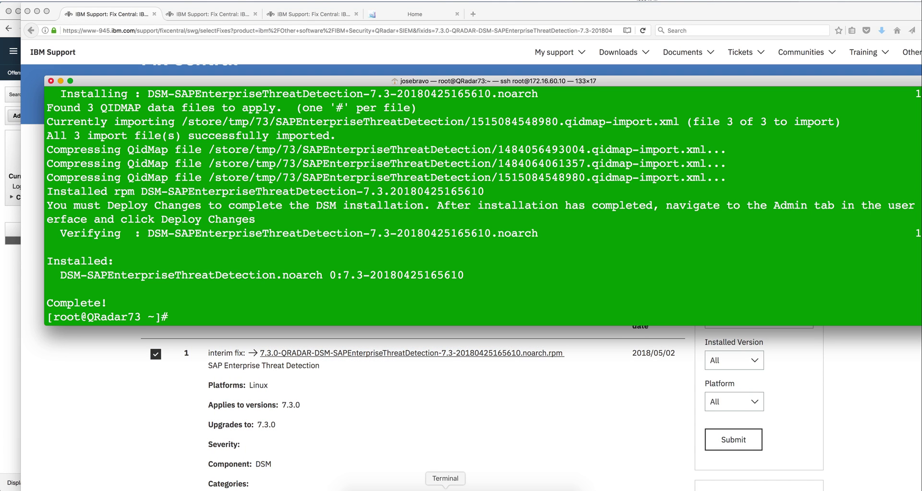
{"action": "scroll", "coordinate": [426, 259], "scroll_direction": "up", "scroll_amount": 15}
{"action": "scroll", "coordinate": [426, 259], "scroll_direction": "up", "scroll_amount": 10}
{"action": "scroll", "coordinate": [425, 260], "scroll_direction": "up", "scroll_amount": 1}
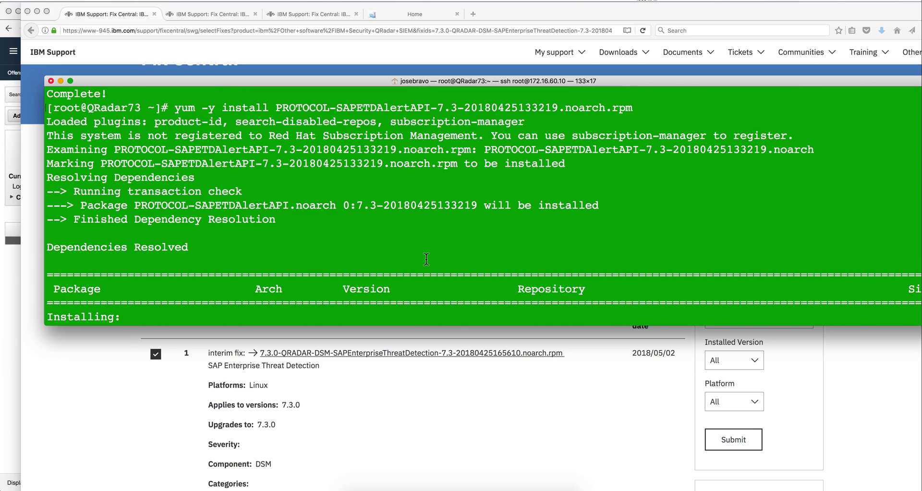
{"action": "scroll", "coordinate": [426, 259], "scroll_direction": "up", "scroll_amount": 6}
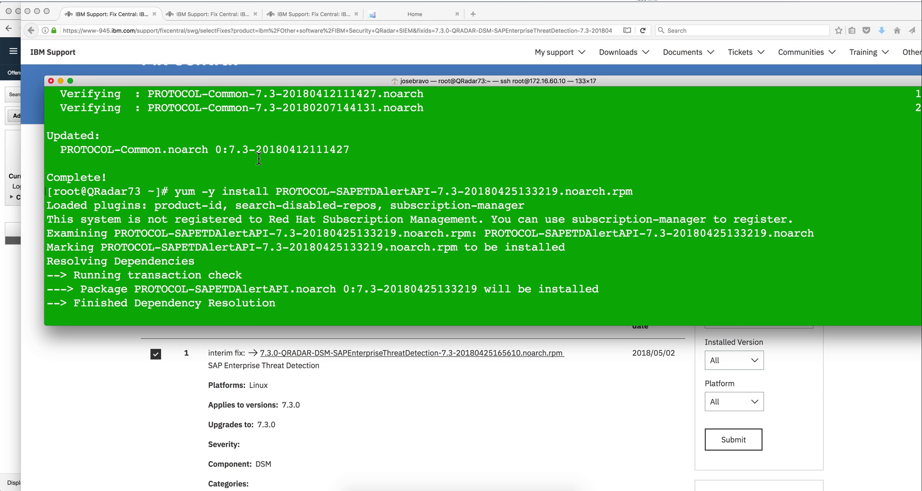
{"action": "scroll", "coordinate": [259, 158], "scroll_direction": "down", "scroll_amount": 4}
{"action": "scroll", "coordinate": [259, 158], "scroll_direction": "down", "scroll_amount": 3}
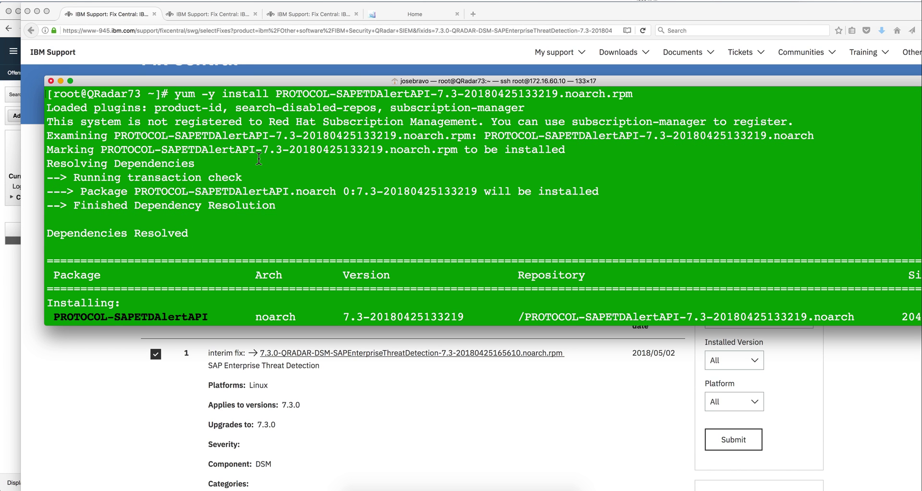
{"action": "scroll", "coordinate": [259, 158], "scroll_direction": "down", "scroll_amount": 5}
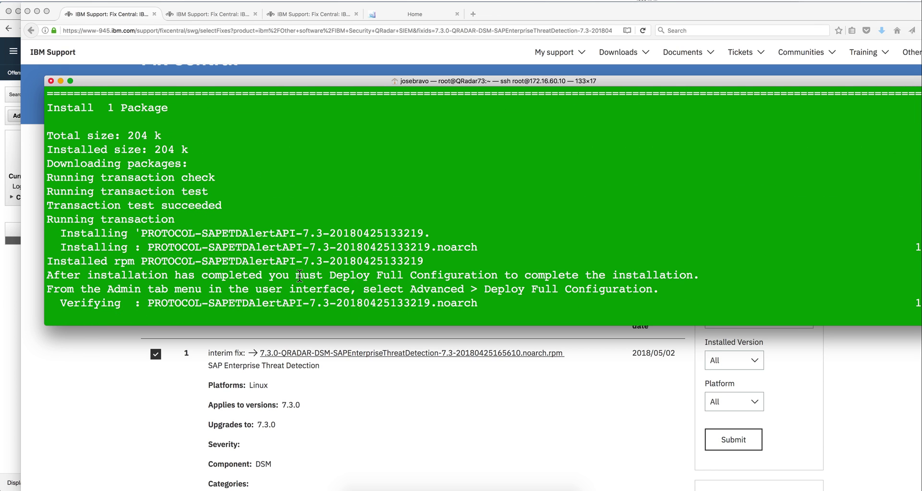
{"action": "left_click_drag", "start_coordinate": [329, 275], "coordinate": [501, 278]}
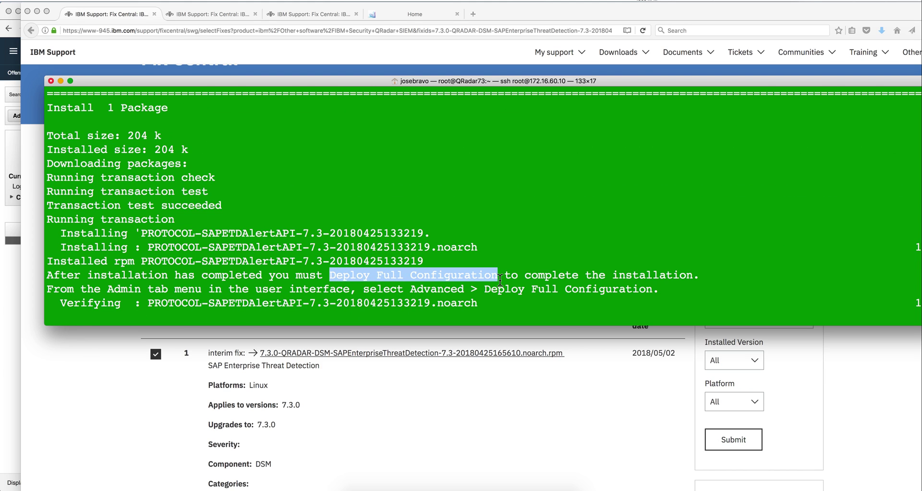
{"action": "left_click", "coordinate": [513, 235]}
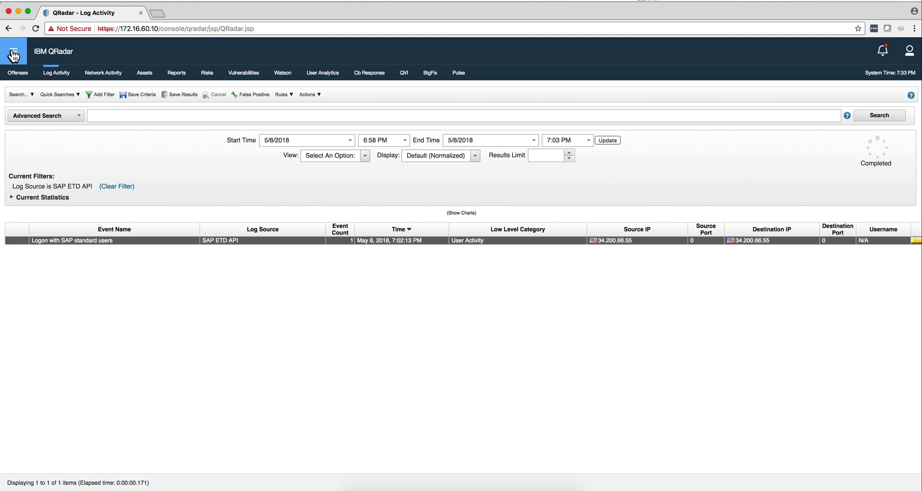
Step: Show the Admin console's Advanced deployment options and recheck the Terminal install output
{"action": "left_click", "coordinate": [13, 50]}
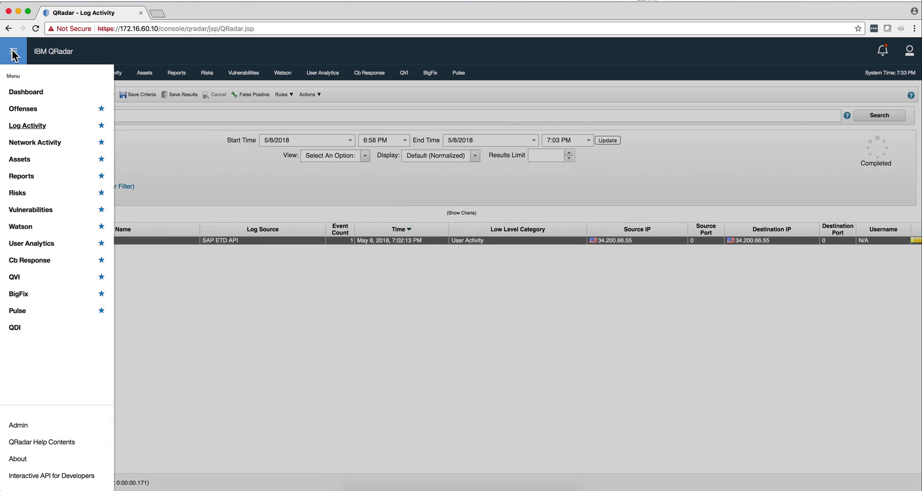
{"action": "left_click", "coordinate": [19, 425]}
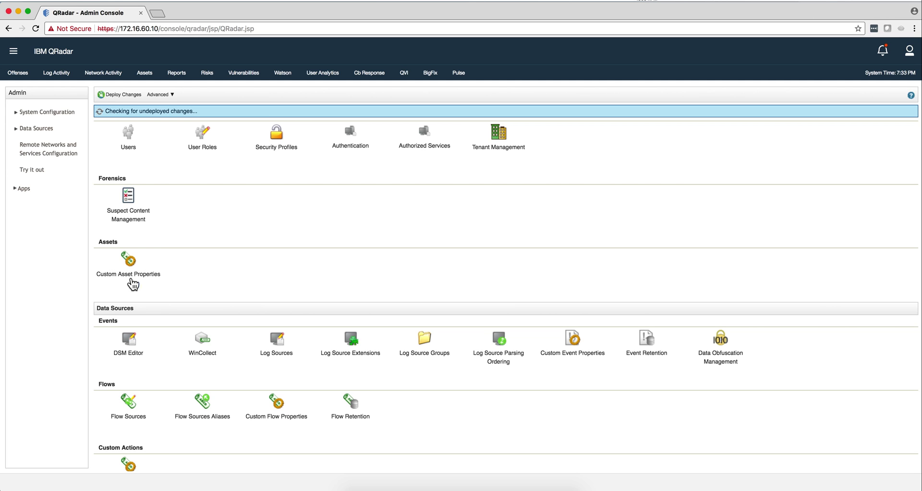
{"action": "left_click", "coordinate": [163, 96]}
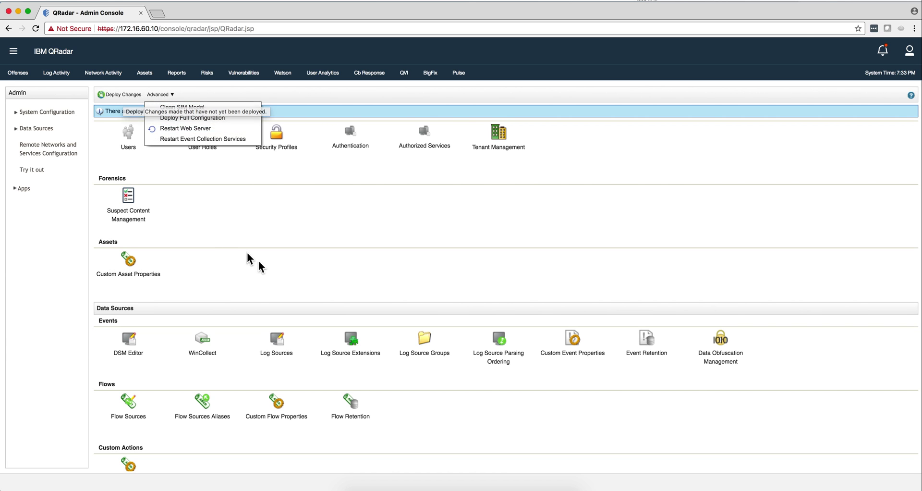
{"action": "left_click", "coordinate": [445, 488]}
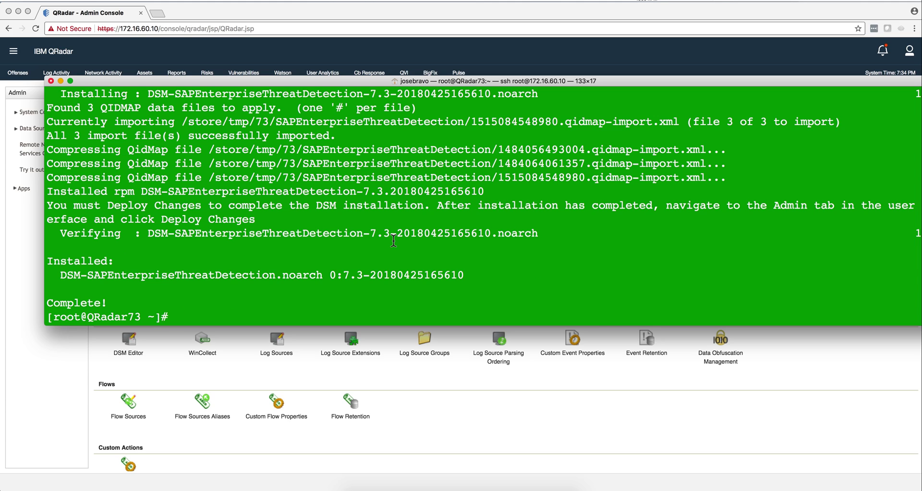
{"action": "left_click", "coordinate": [259, 373]}
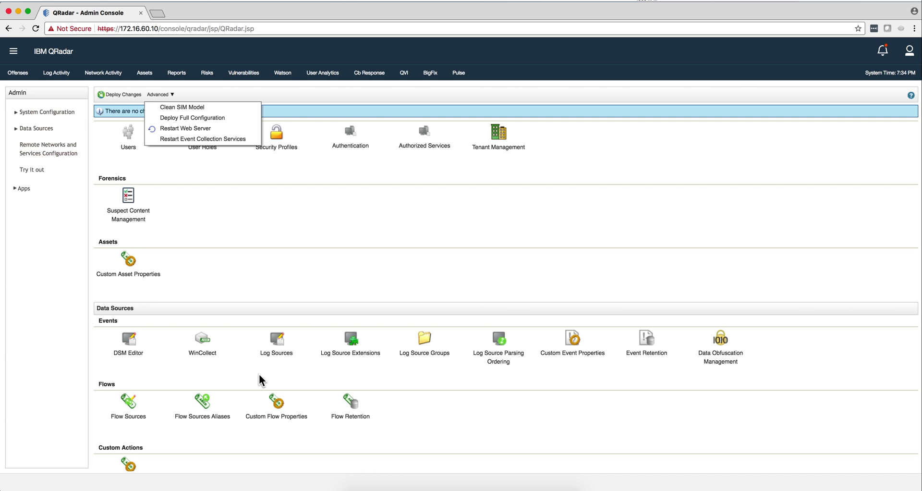
Step: Open the SAP ETD API log source for editing from Log Sources sorted by newest creation date
{"action": "left_click", "coordinate": [278, 341]}
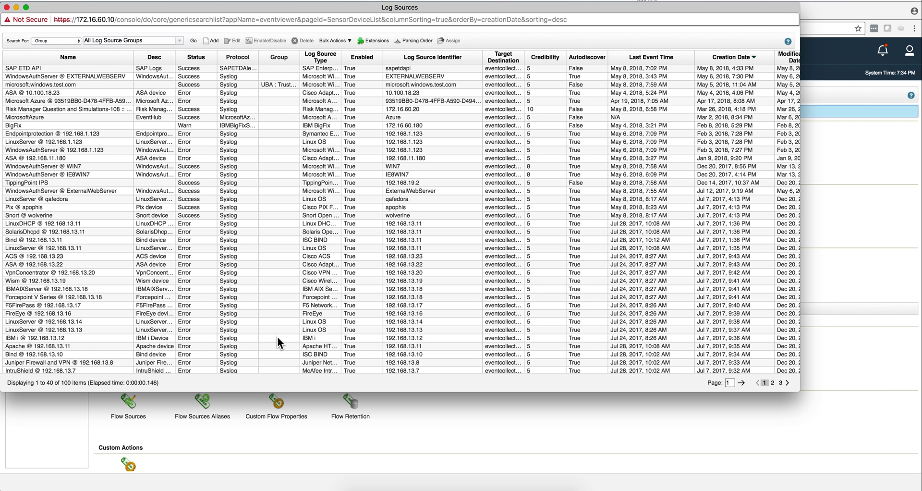
{"action": "left_click", "coordinate": [85, 67]}
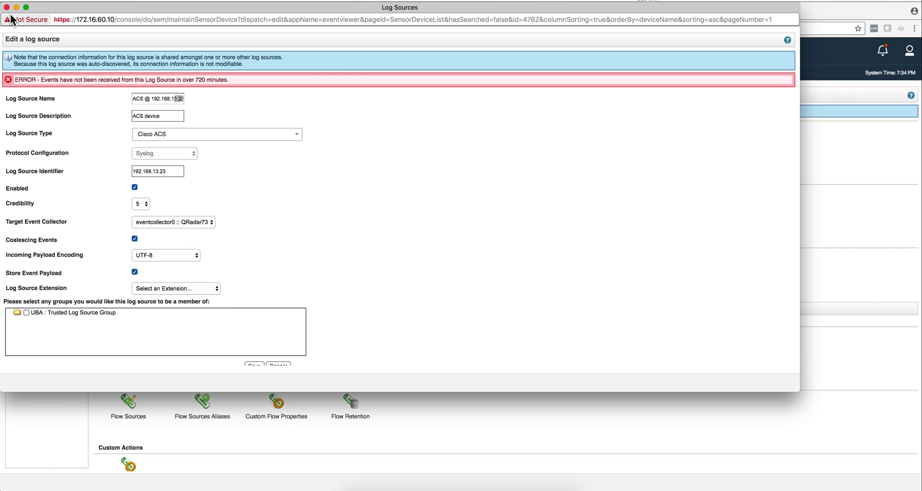
{"action": "left_click", "coordinate": [7, 7]}
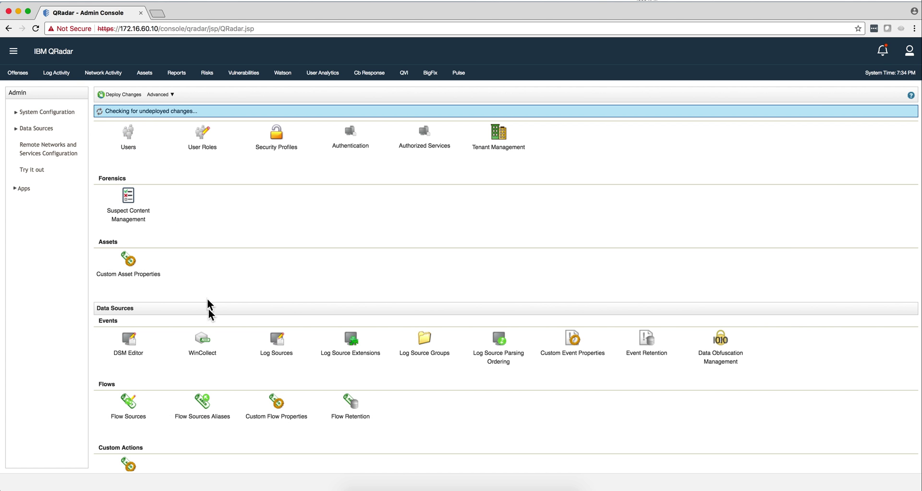
{"action": "left_click", "coordinate": [272, 355]}
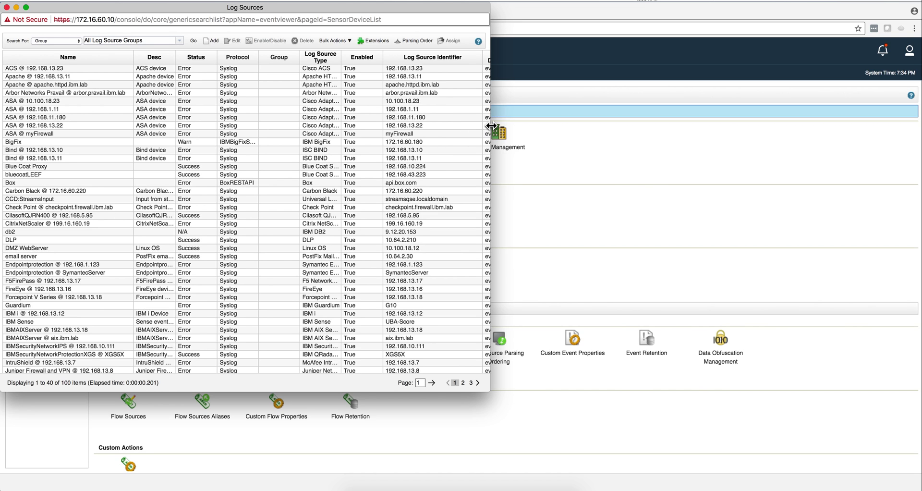
{"action": "left_click_drag", "start_coordinate": [490, 144], "coordinate": [787, 147]}
{"action": "left_click", "coordinate": [743, 62]}
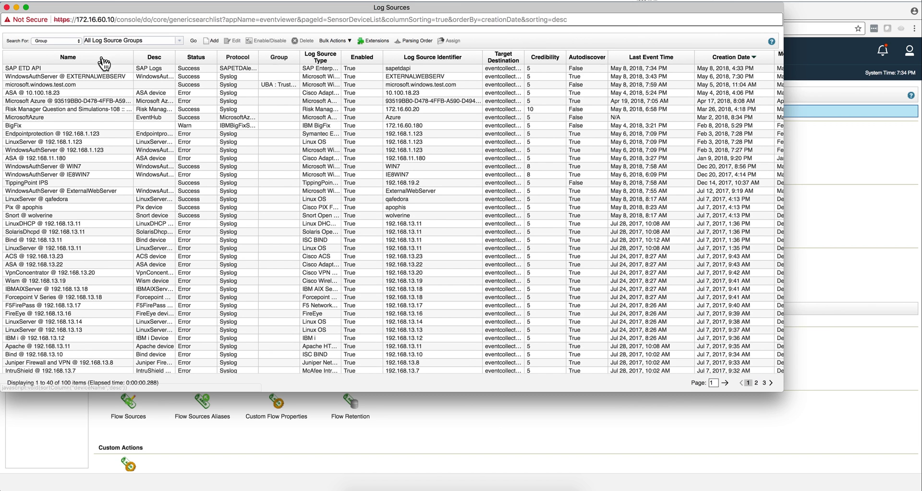
{"action": "double_click", "coordinate": [101, 67]}
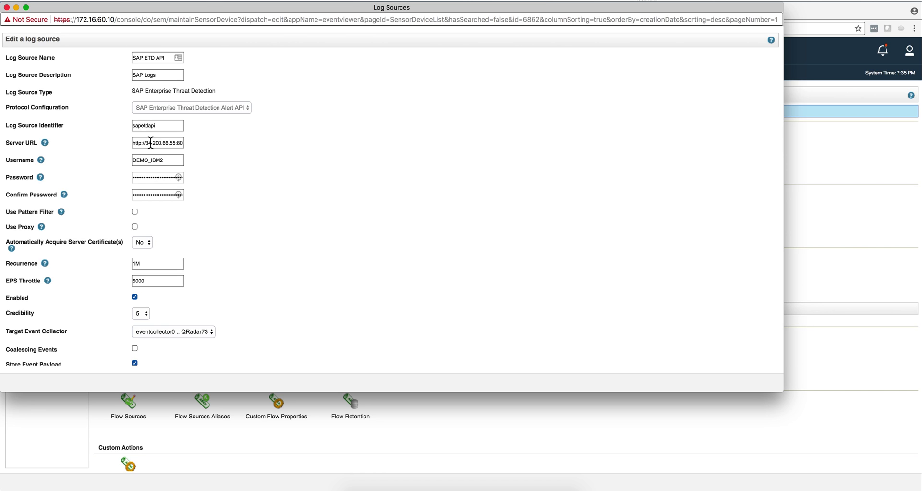
{"action": "left_click", "coordinate": [151, 143]}
{"action": "key", "text": "BackSpace"}
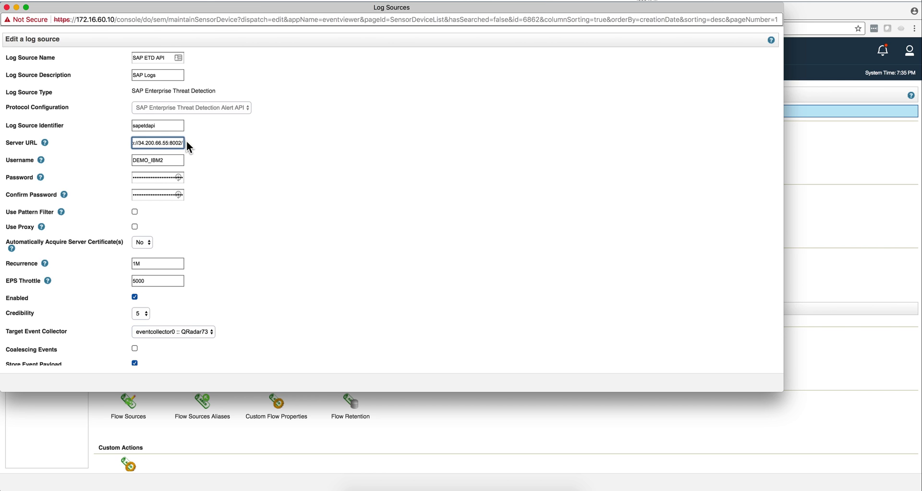
{"action": "key", "text": "Delete"}
{"action": "scroll", "coordinate": [210, 299], "scroll_direction": "down", "scroll_amount": 1}
{"action": "scroll", "coordinate": [211, 304], "scroll_direction": "down", "scroll_amount": 2}
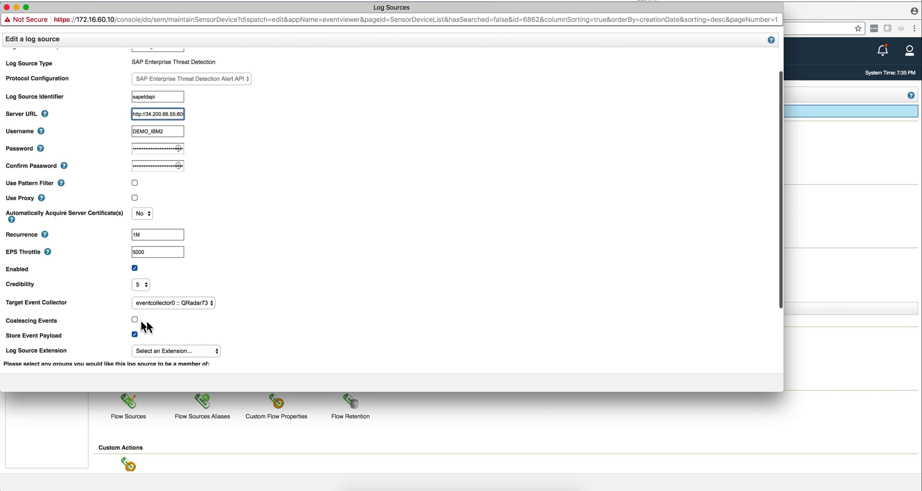
{"action": "scroll", "coordinate": [174, 325], "scroll_direction": "down", "scroll_amount": 2}
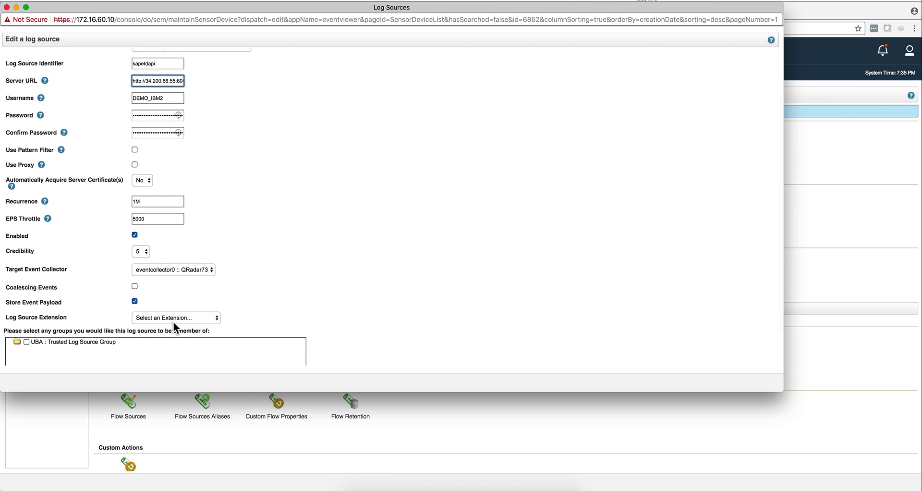
{"action": "scroll", "coordinate": [174, 324], "scroll_direction": "up", "scroll_amount": 4}
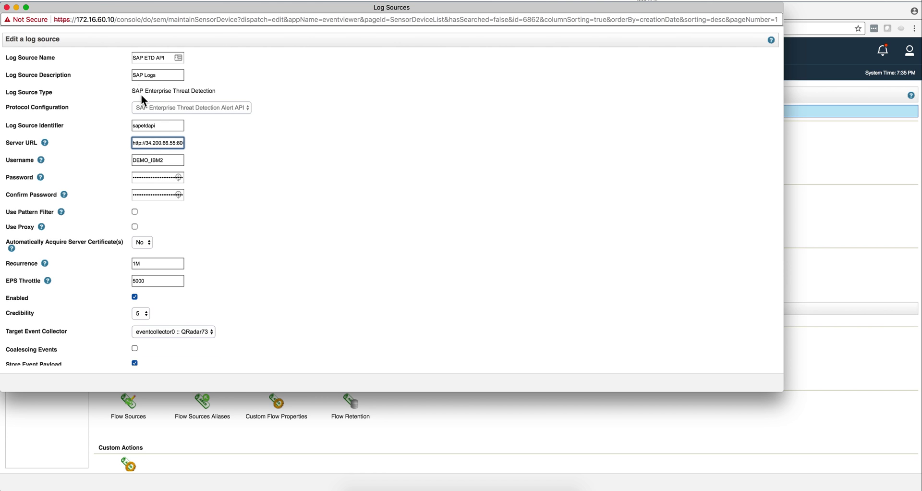
{"action": "left_click", "coordinate": [6, 7]}
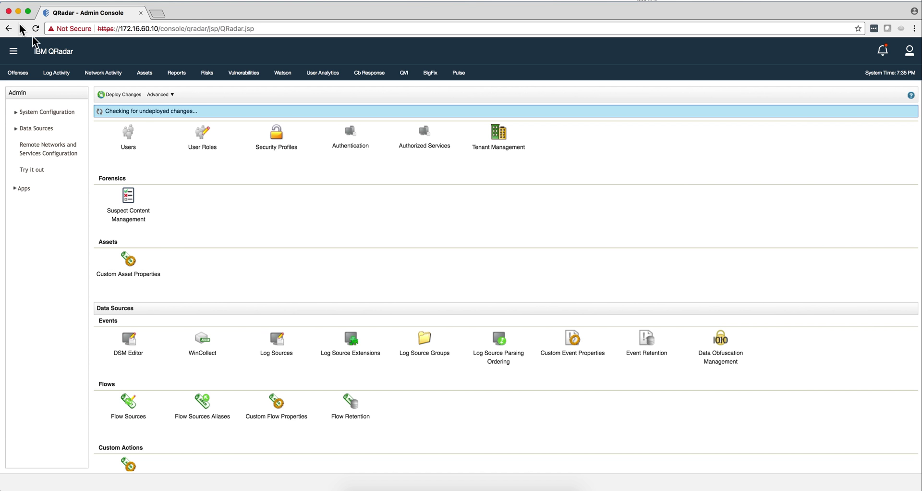
{"action": "left_click", "coordinate": [272, 353]}
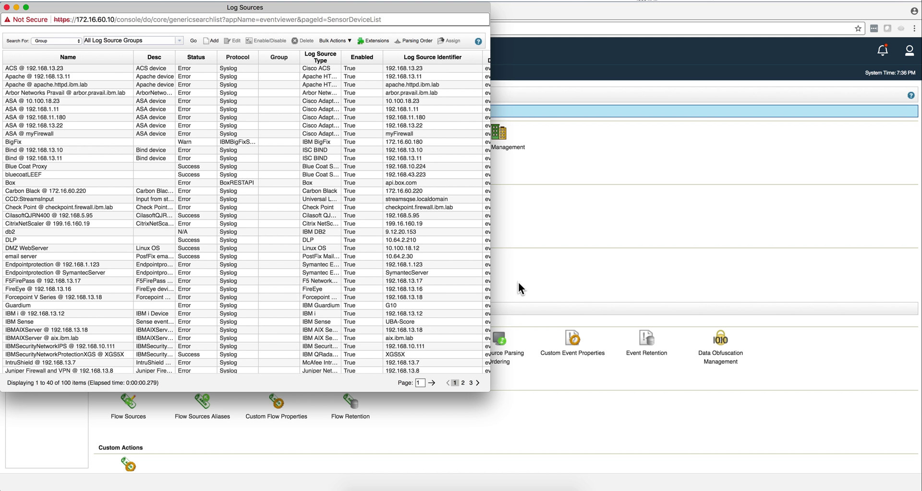
{"action": "left_click_drag", "start_coordinate": [489, 278], "coordinate": [782, 299]}
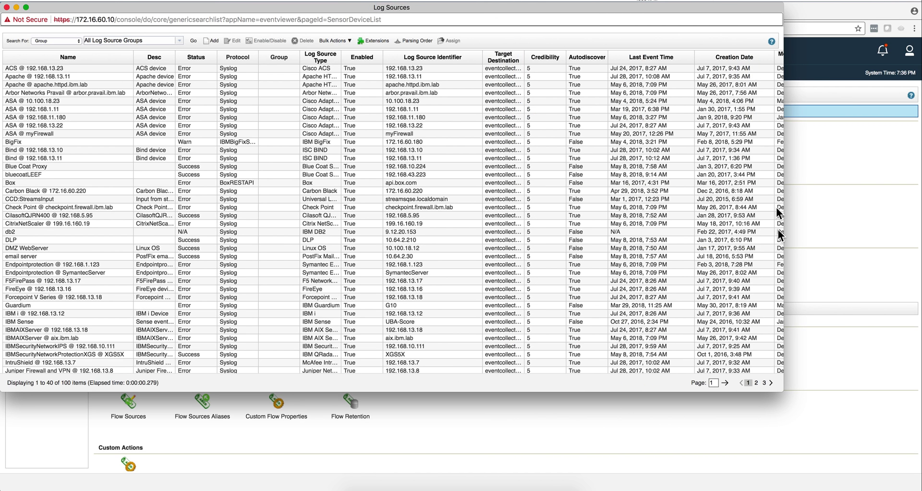
{"action": "left_click", "coordinate": [741, 55]}
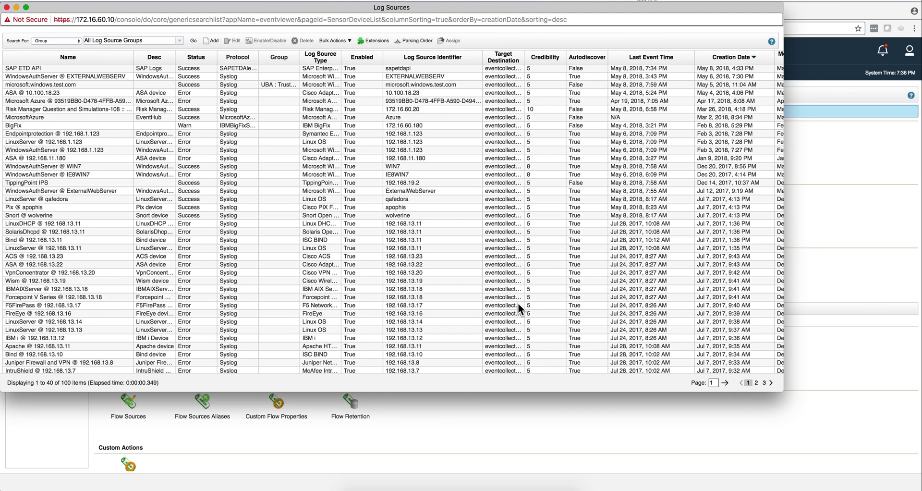
{"action": "left_click", "coordinate": [428, 410]}
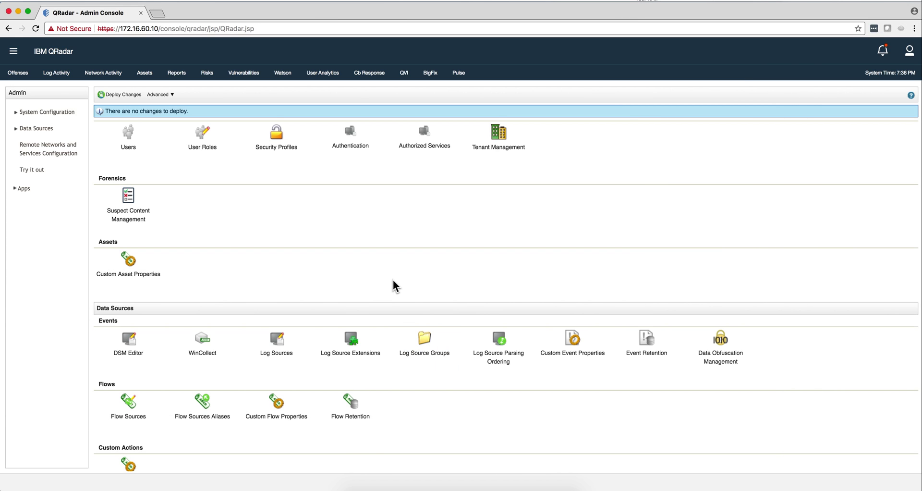
Step: Show the SAP launchpad Home tab in Firefox and open the DEMO_IBM user menu
{"action": "left_click", "coordinate": [367, 486]}
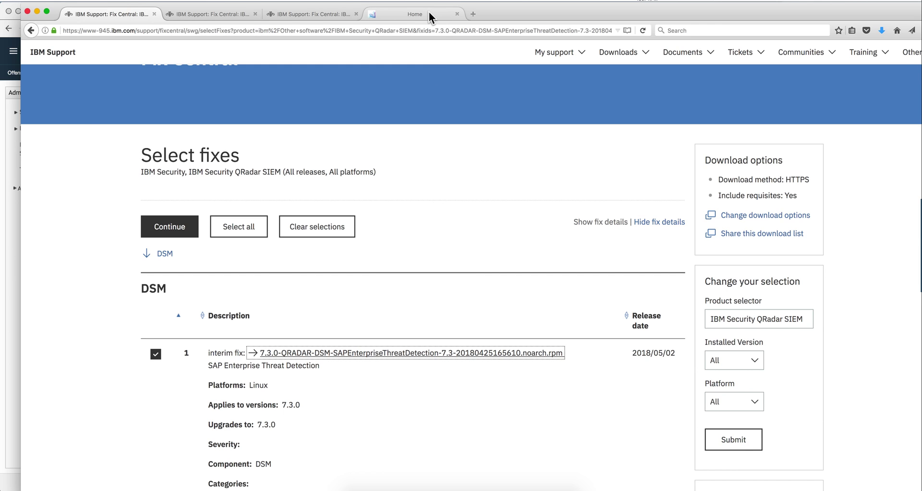
{"action": "left_click", "coordinate": [428, 11]}
{"action": "scroll", "coordinate": [478, 187], "scroll_direction": "up", "scroll_amount": 5}
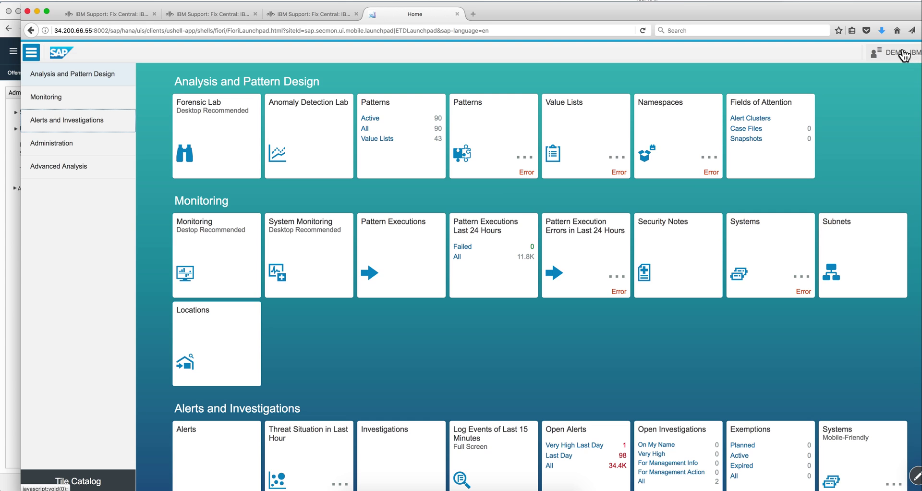
{"action": "left_click", "coordinate": [902, 52]}
Step: Log off SAP Enterprise Threat Detection, confirm, and log back in
{"action": "left_click", "coordinate": [881, 131]}
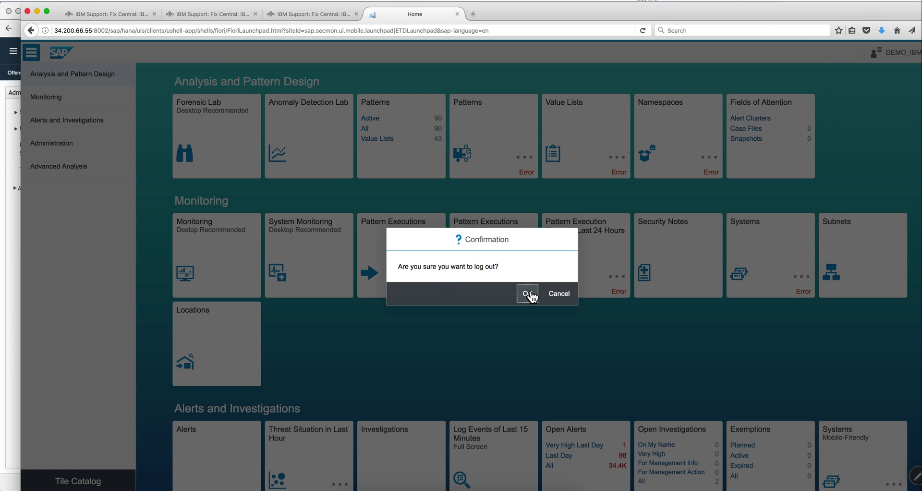
{"action": "left_click", "coordinate": [529, 293]}
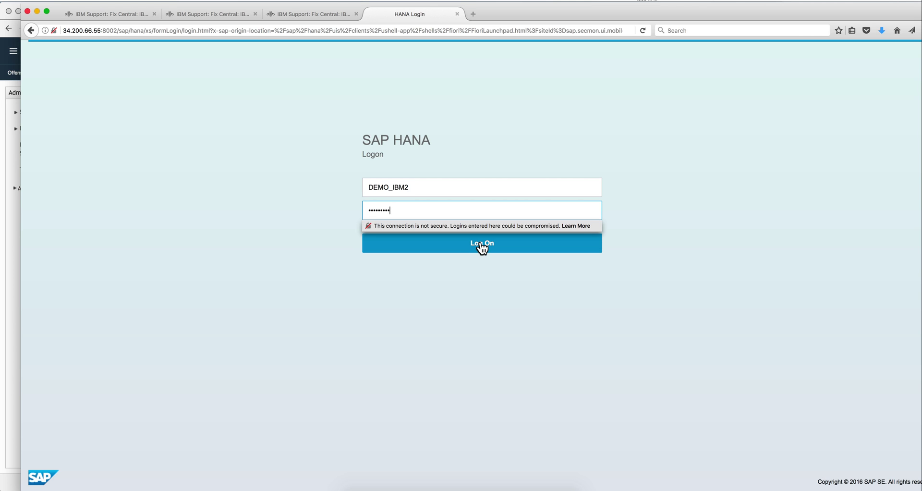
{"action": "left_click", "coordinate": [481, 243]}
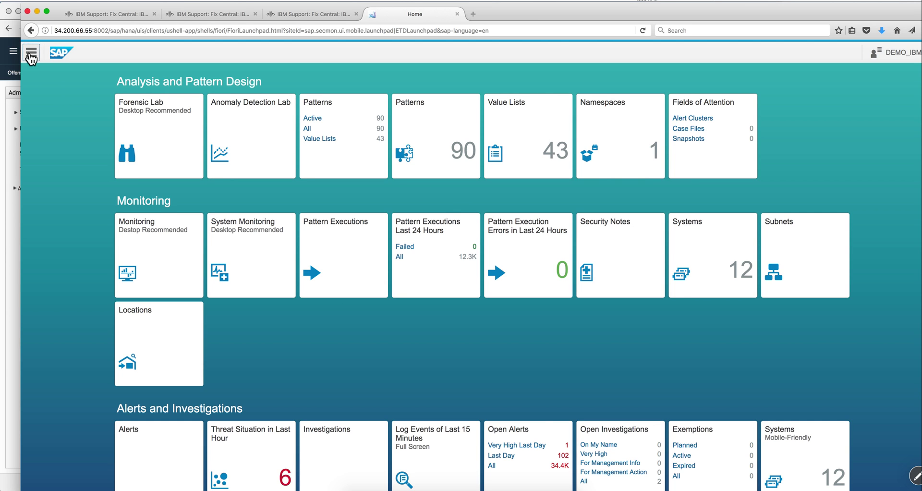
Step: Go to Administration > Settings > Pattern Filter in the launchpad
{"action": "left_click", "coordinate": [31, 54]}
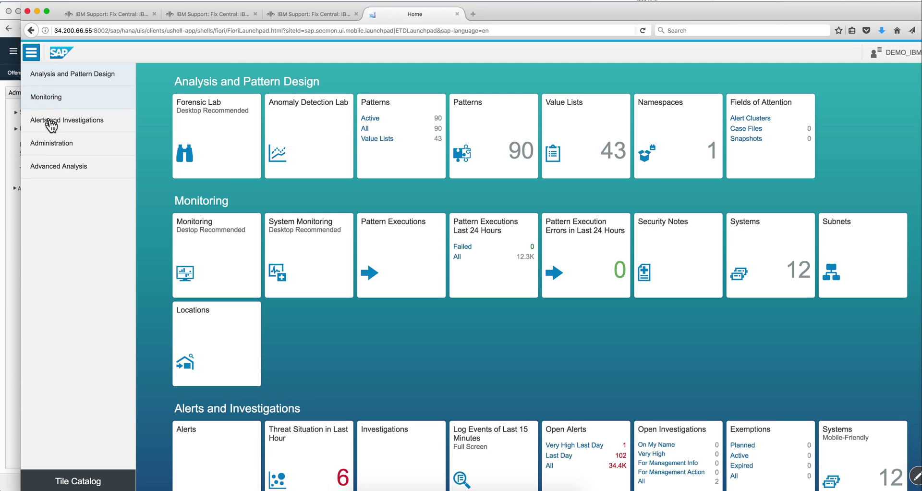
{"action": "left_click", "coordinate": [55, 145]}
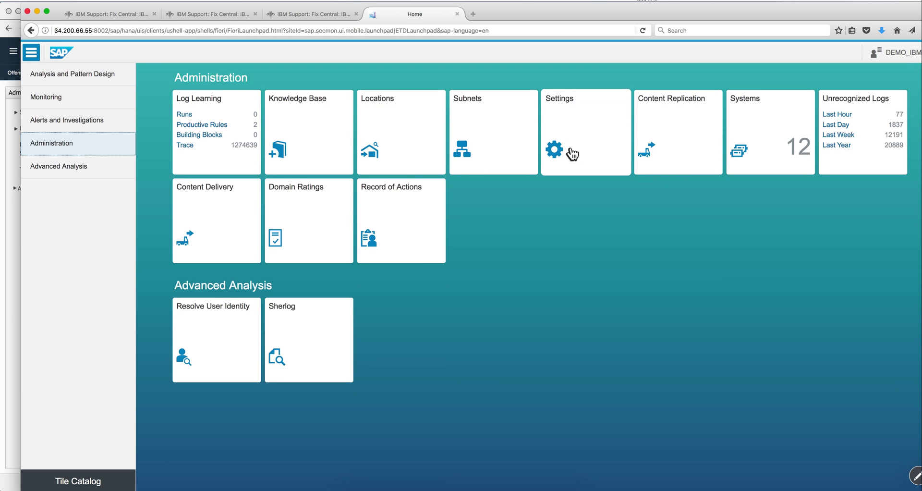
{"action": "left_click", "coordinate": [575, 151]}
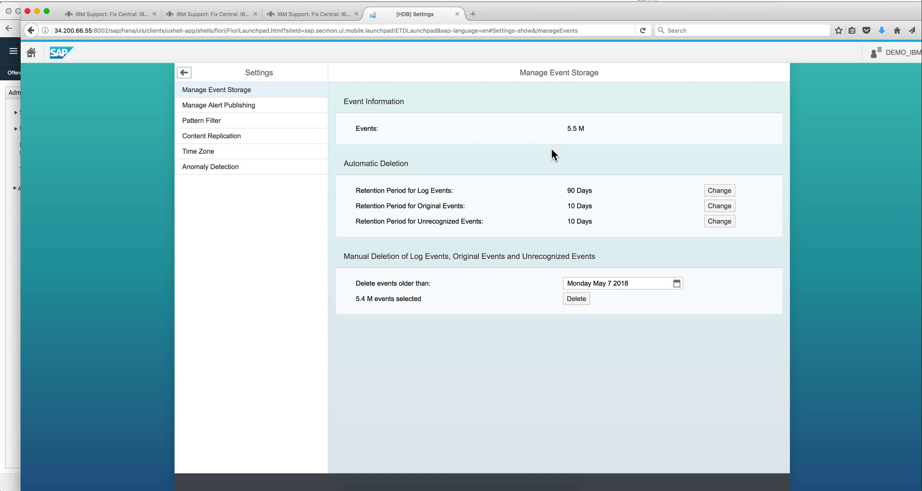
{"action": "left_click", "coordinate": [207, 125]}
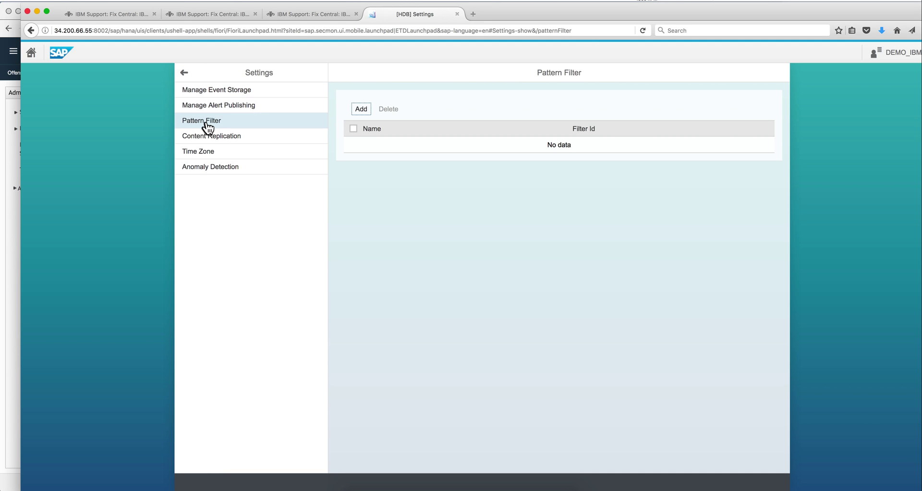
Step: Add a pattern filter named 'test' and open its details
{"action": "left_click", "coordinate": [361, 108]}
{"action": "left_click", "coordinate": [387, 271]}
{"action": "type", "text": "test"}
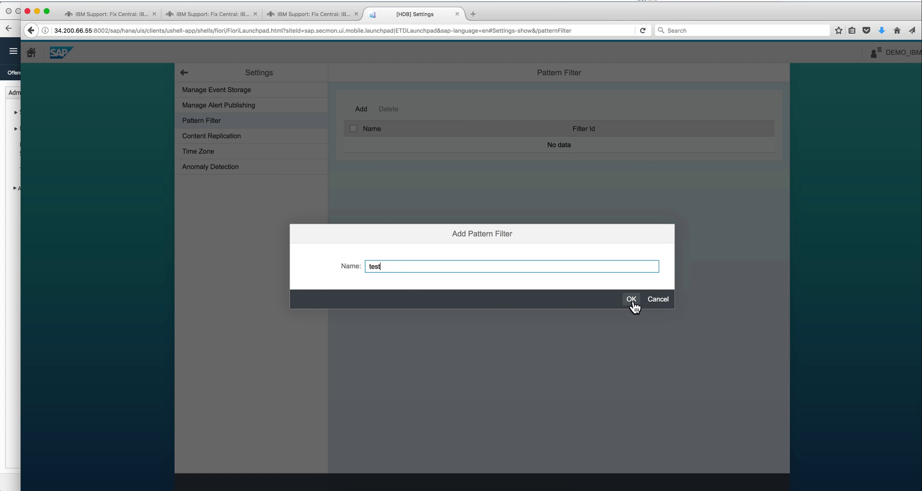
{"action": "left_click", "coordinate": [630, 300]}
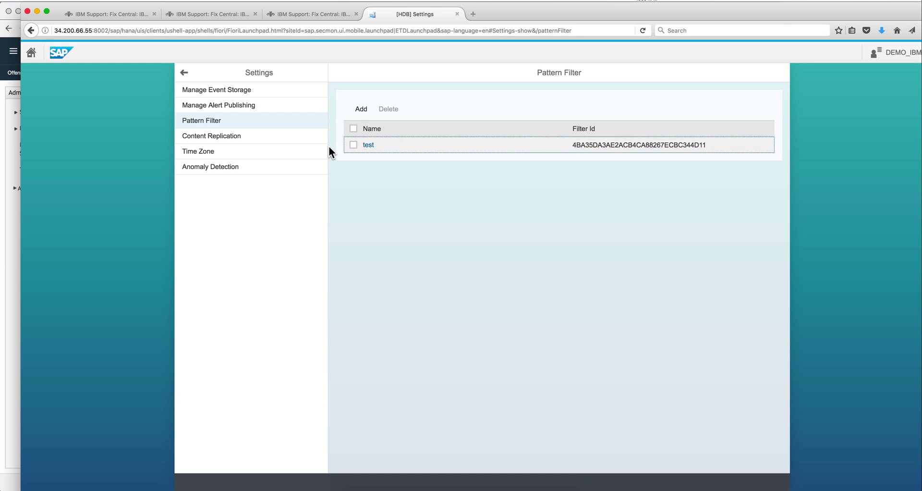
{"action": "left_click", "coordinate": [369, 144]}
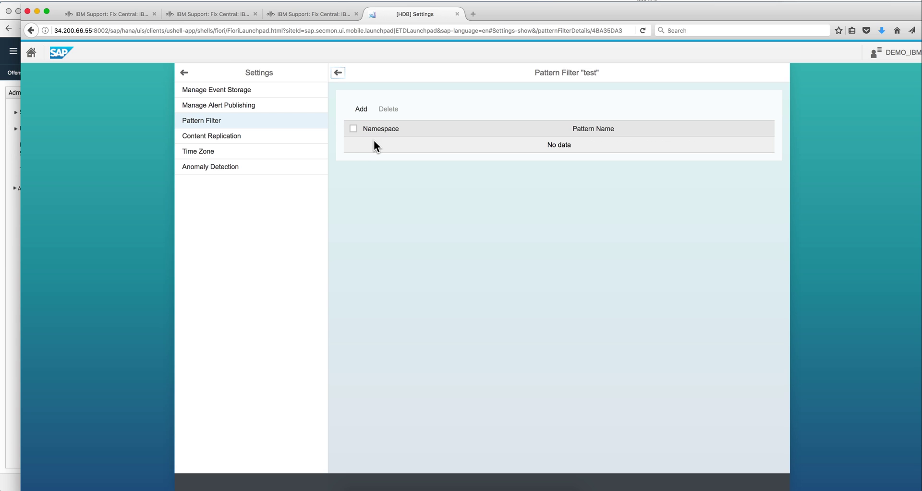
Step: Browse the pattern picker for the test filter, then cancel without adding patterns
{"action": "left_click", "coordinate": [374, 140]}
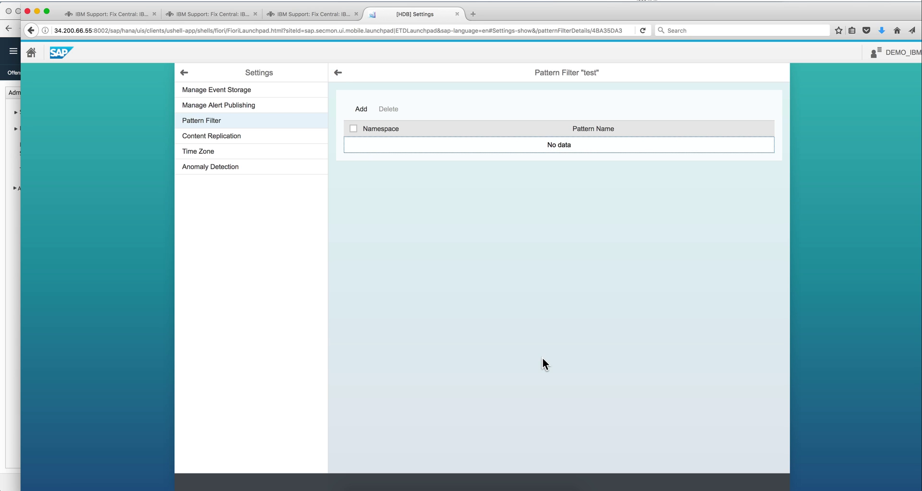
{"action": "left_click", "coordinate": [365, 106]}
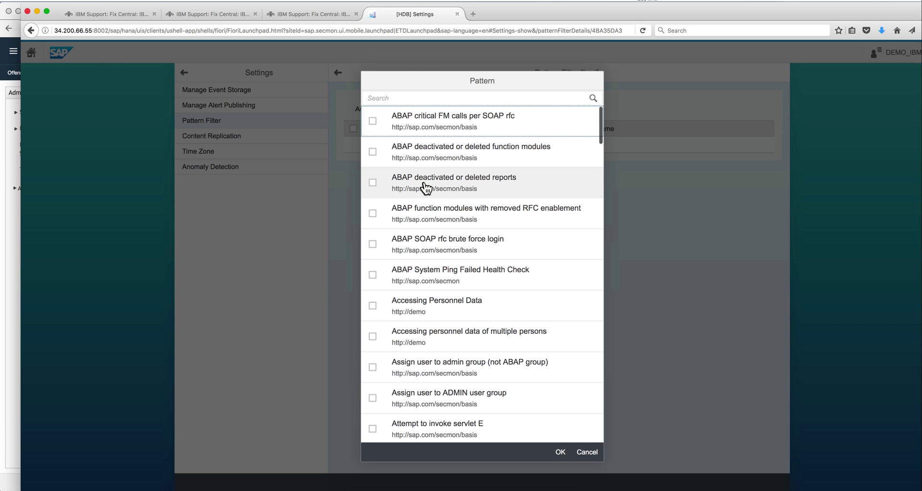
{"action": "scroll", "coordinate": [425, 188], "scroll_direction": "down", "scroll_amount": 3}
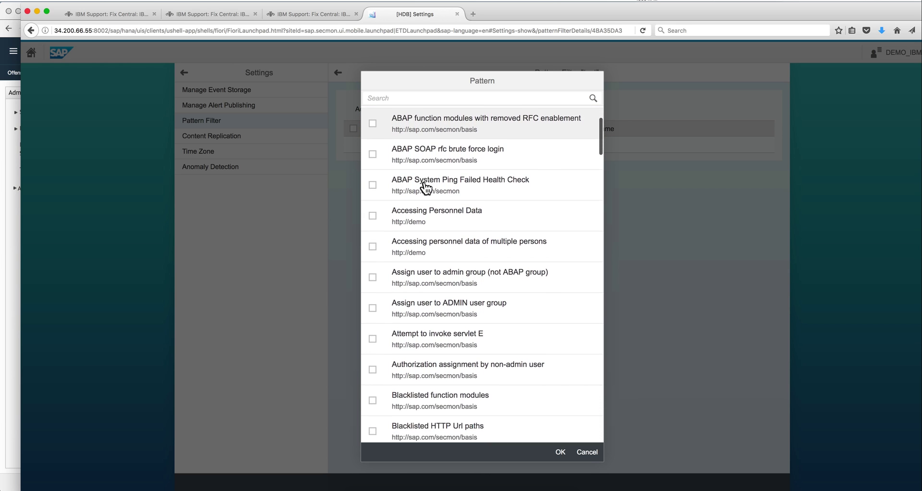
{"action": "scroll", "coordinate": [425, 187], "scroll_direction": "down", "scroll_amount": 3}
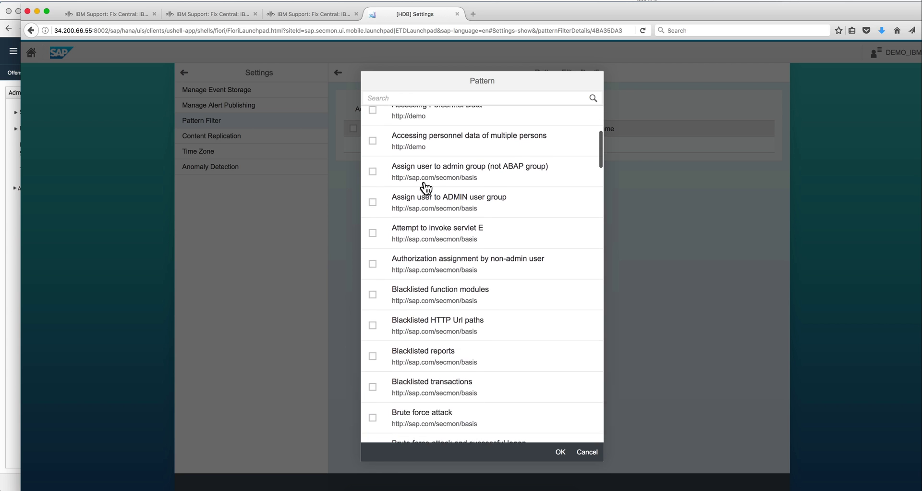
{"action": "scroll", "coordinate": [425, 187], "scroll_direction": "down", "scroll_amount": 7}
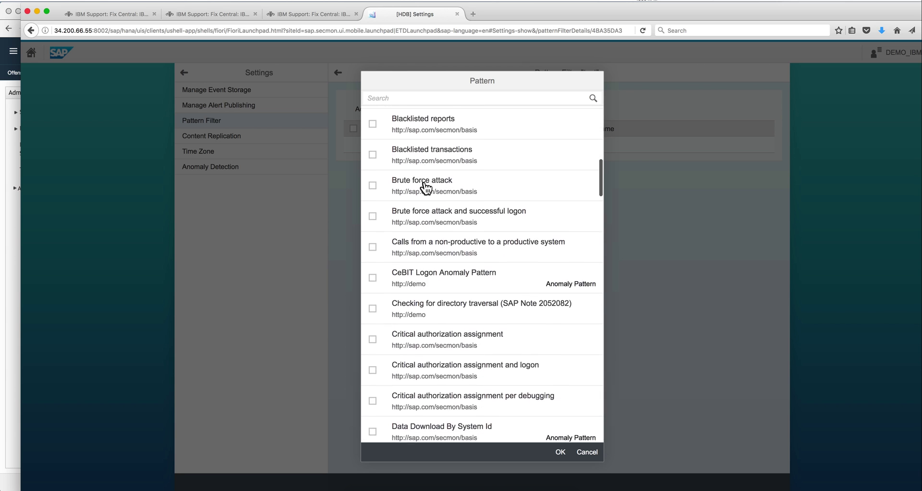
{"action": "scroll", "coordinate": [425, 187], "scroll_direction": "down", "scroll_amount": 9}
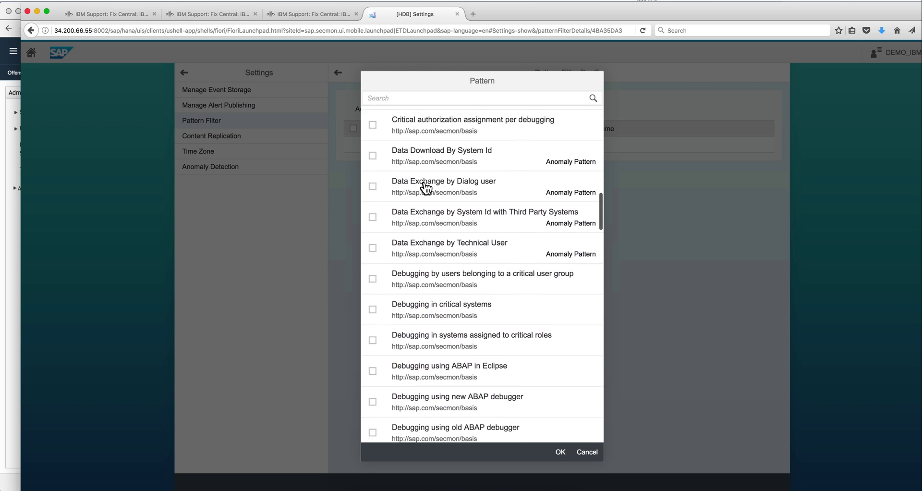
{"action": "scroll", "coordinate": [425, 187], "scroll_direction": "down", "scroll_amount": 5}
{"action": "scroll", "coordinate": [425, 187], "scroll_direction": "down", "scroll_amount": 12}
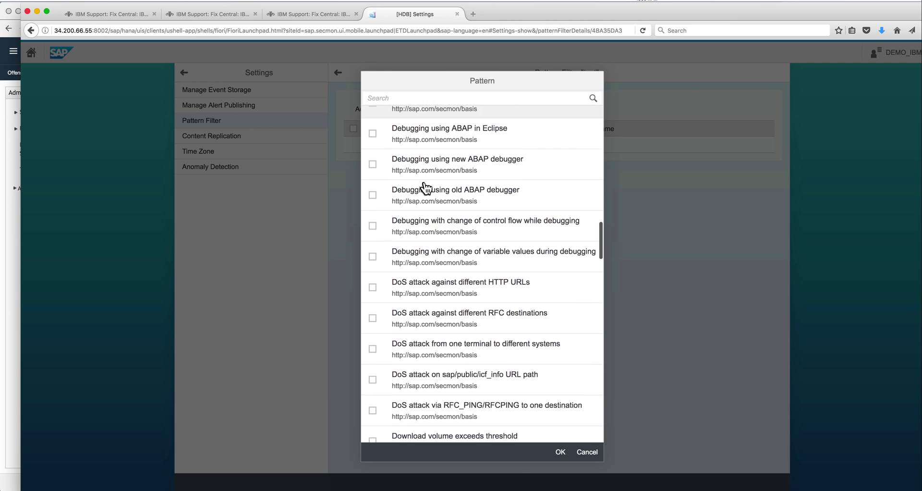
{"action": "scroll", "coordinate": [424, 187], "scroll_direction": "down", "scroll_amount": 10}
{"action": "scroll", "coordinate": [425, 187], "scroll_direction": "down", "scroll_amount": 5}
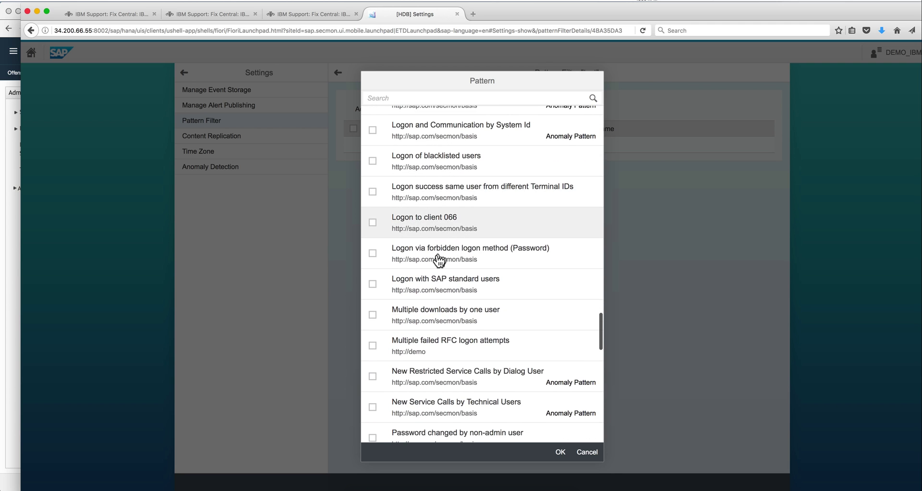
{"action": "scroll", "coordinate": [502, 337], "scroll_direction": "down", "scroll_amount": 2}
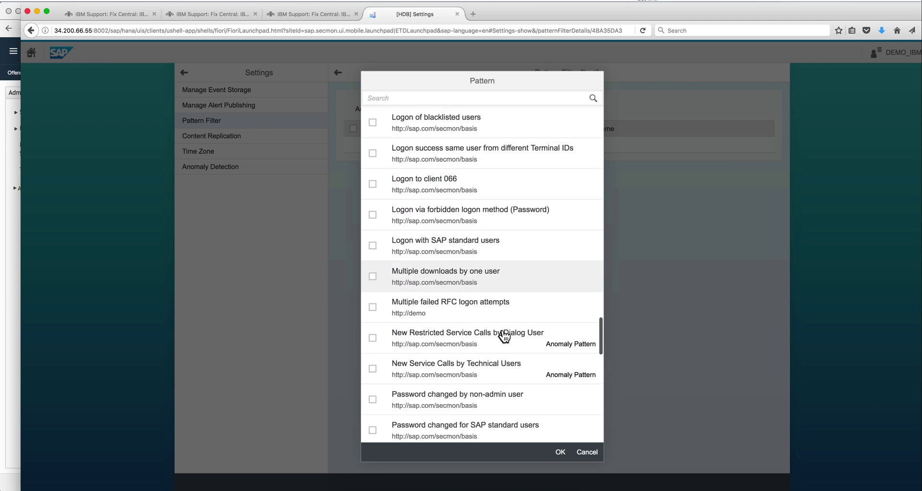
{"action": "scroll", "coordinate": [503, 336], "scroll_direction": "down", "scroll_amount": 4}
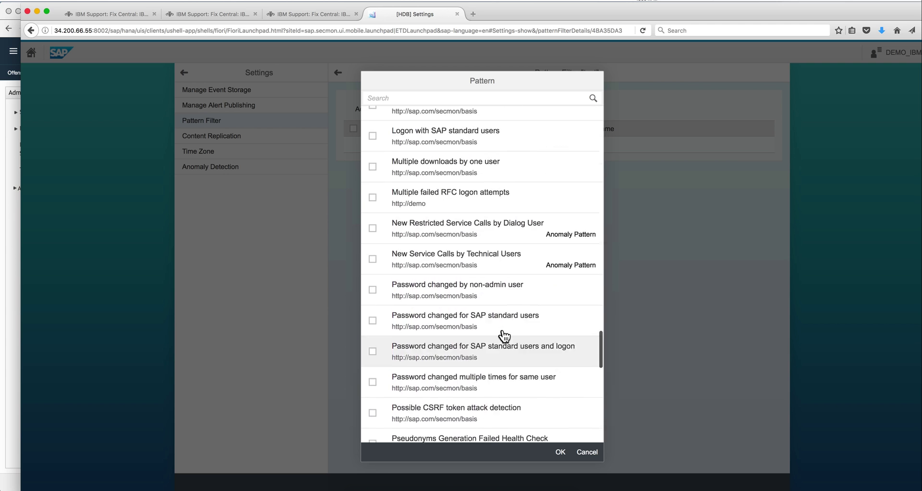
{"action": "scroll", "coordinate": [503, 336], "scroll_direction": "up", "scroll_amount": 10}
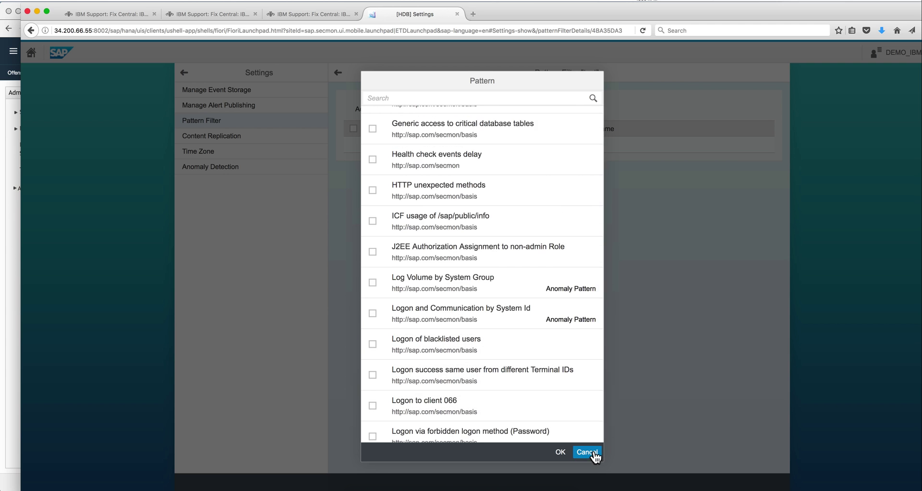
{"action": "left_click", "coordinate": [587, 452]}
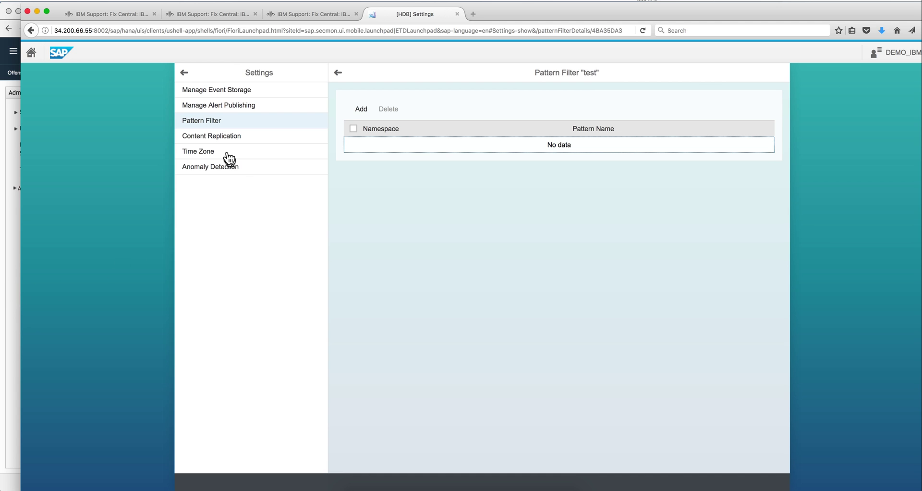
Step: Back in the Pattern Filter list, copy the test filter's Filter Id and return to QRadar
{"action": "left_click", "coordinate": [209, 125]}
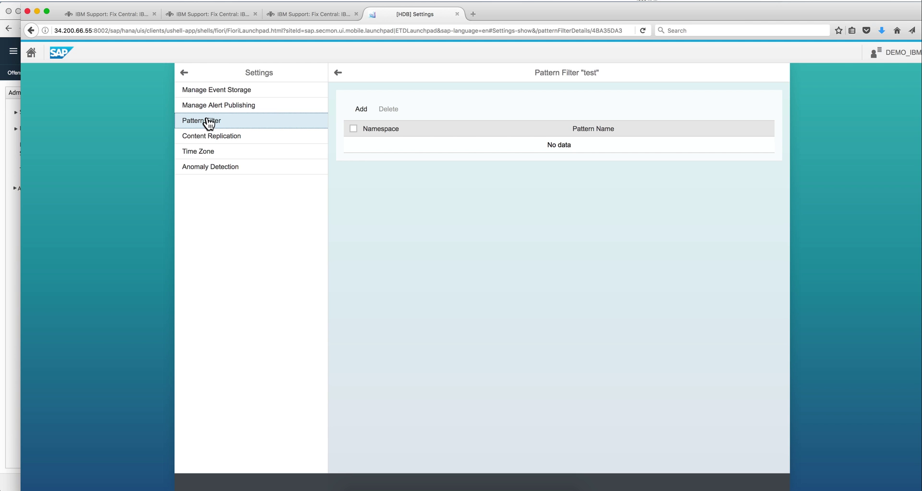
{"action": "left_click", "coordinate": [208, 124]}
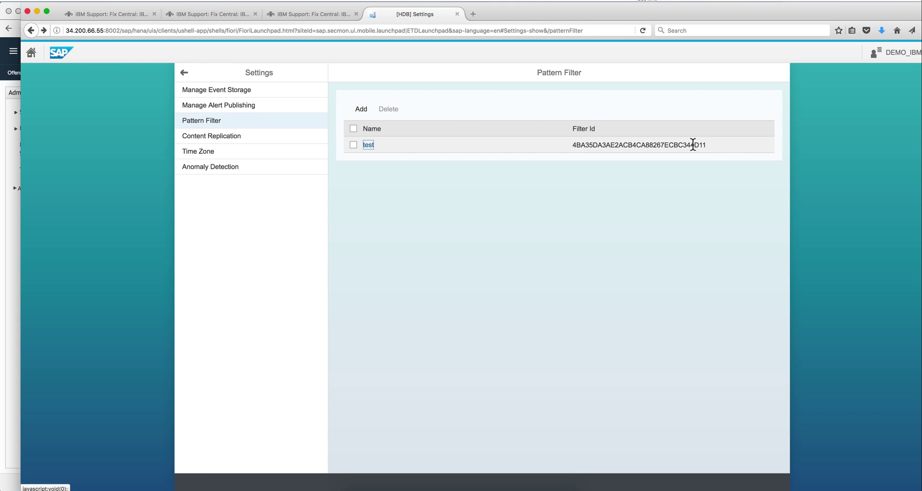
{"action": "left_click_drag", "start_coordinate": [709, 144], "coordinate": [571, 145]}
{"action": "left_click", "coordinate": [13, 203]}
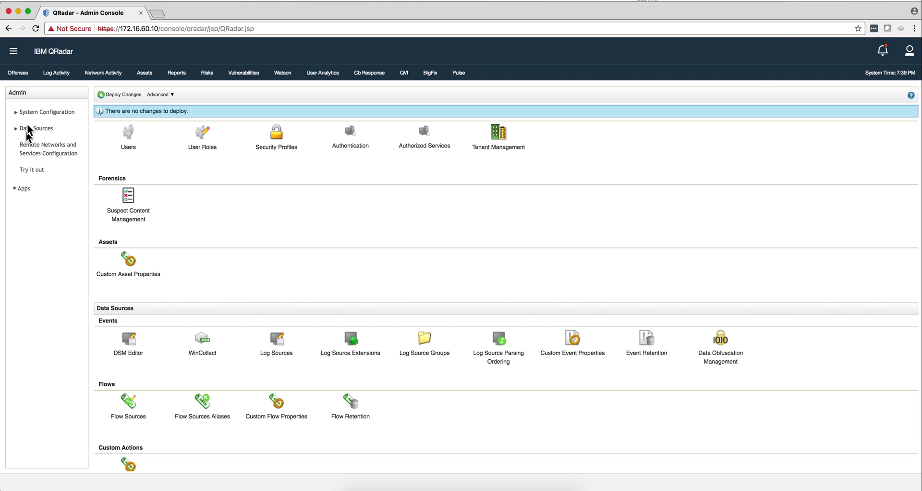
Step: Open the SAP ETD API log source for editing from Log Sources sorted by creation date
{"action": "left_click", "coordinate": [280, 346]}
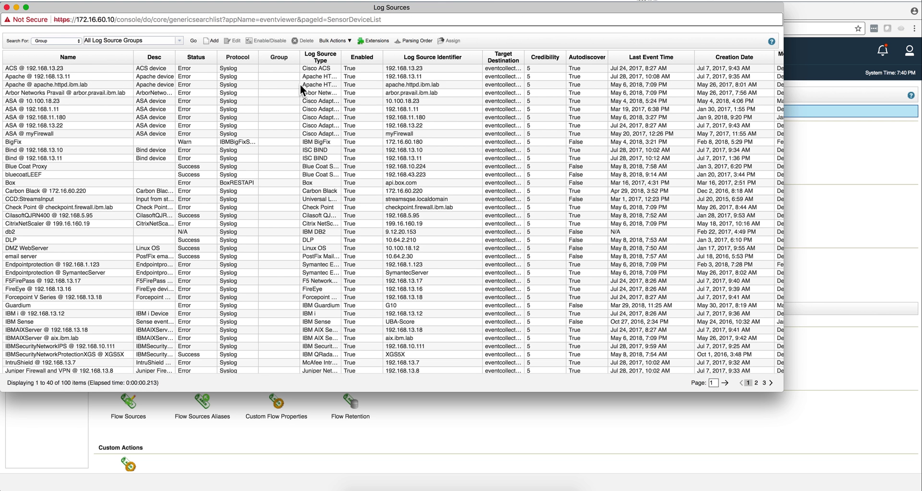
{"action": "left_click", "coordinate": [737, 59]}
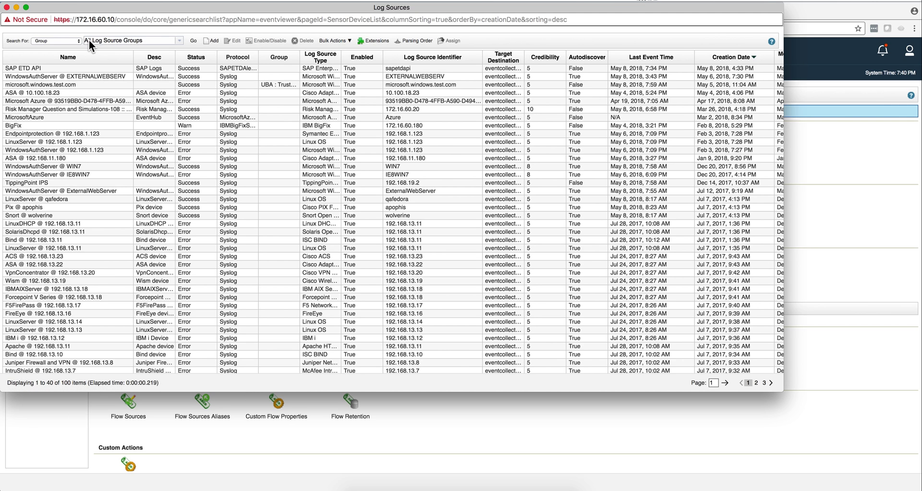
{"action": "double_click", "coordinate": [77, 68]}
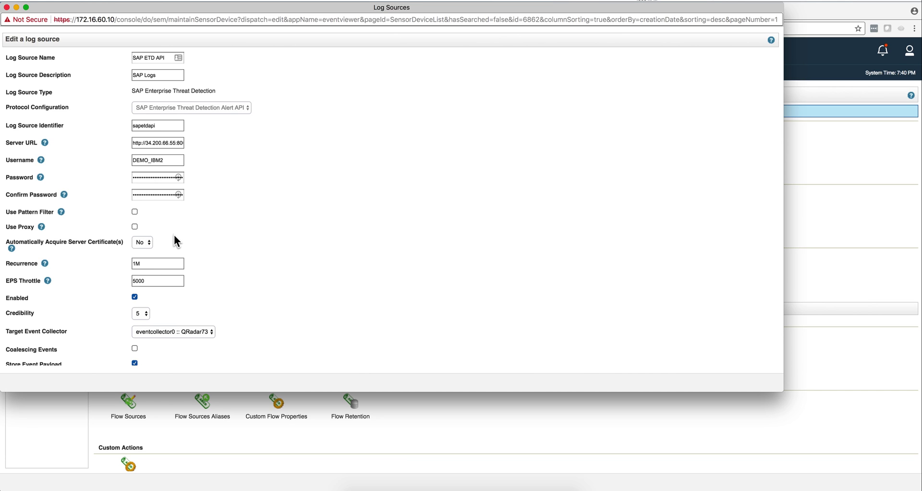
Step: Enable Use Pattern Filter and paste the copied ID into Pattern Filter Id
{"action": "left_click", "coordinate": [134, 212]}
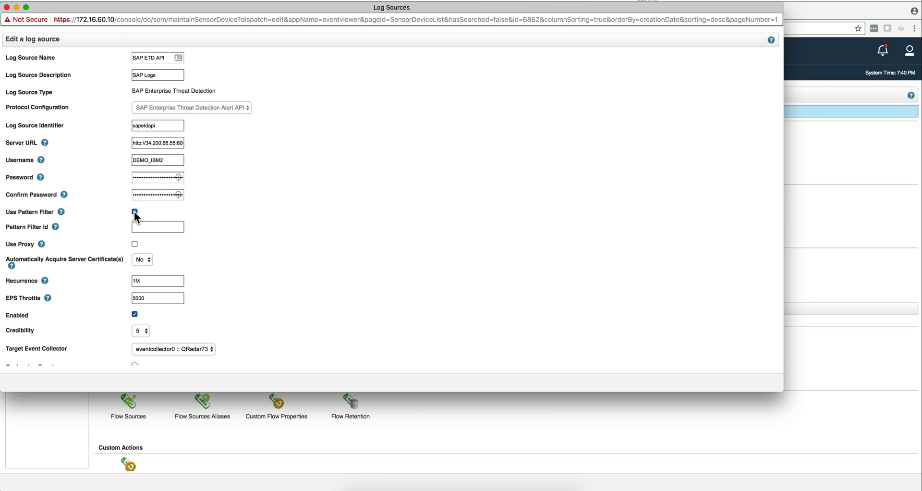
{"action": "left_click", "coordinate": [137, 225]}
{"action": "key", "text": "super+v"}
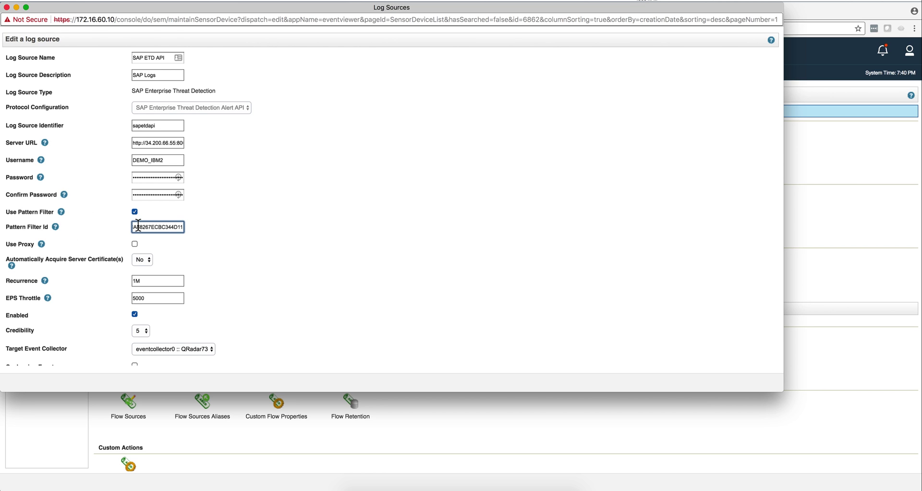
{"action": "scroll", "coordinate": [345, 258], "scroll_direction": "down", "scroll_amount": 5}
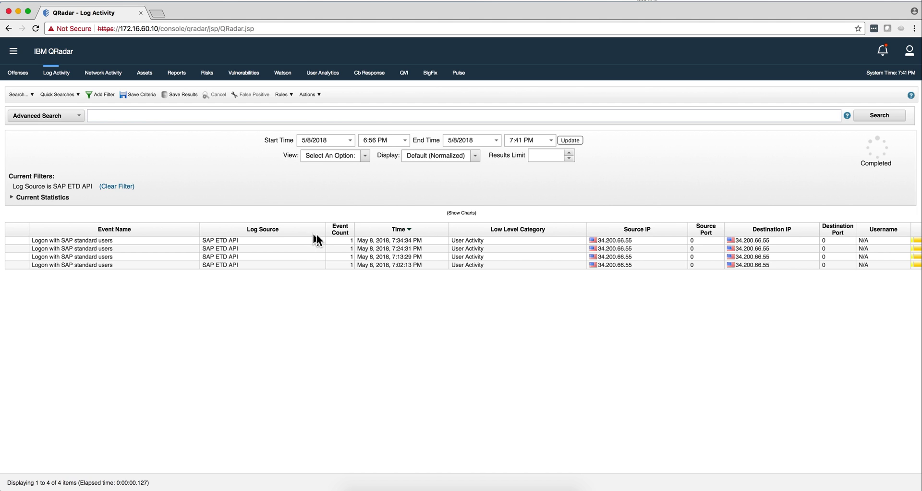
Step: Open the 7:34:34 PM SAP standard users logon event and review its LEEF payload, categorised Suspicious Logon
{"action": "left_click", "coordinate": [400, 239]}
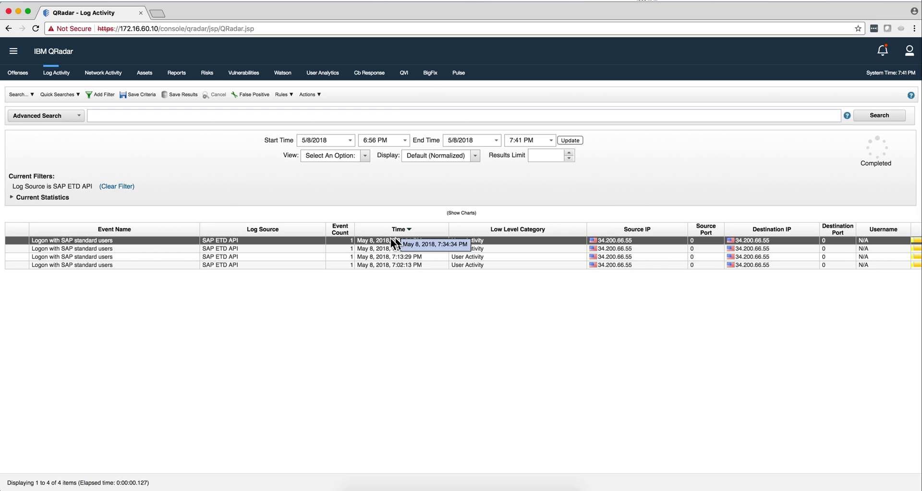
{"action": "double_click", "coordinate": [336, 241]}
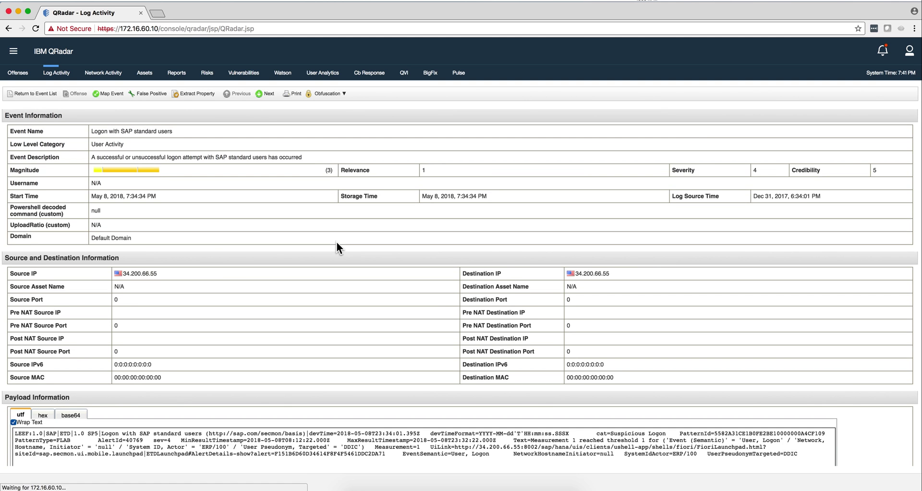
{"action": "scroll", "coordinate": [310, 295], "scroll_direction": "down", "scroll_amount": 3}
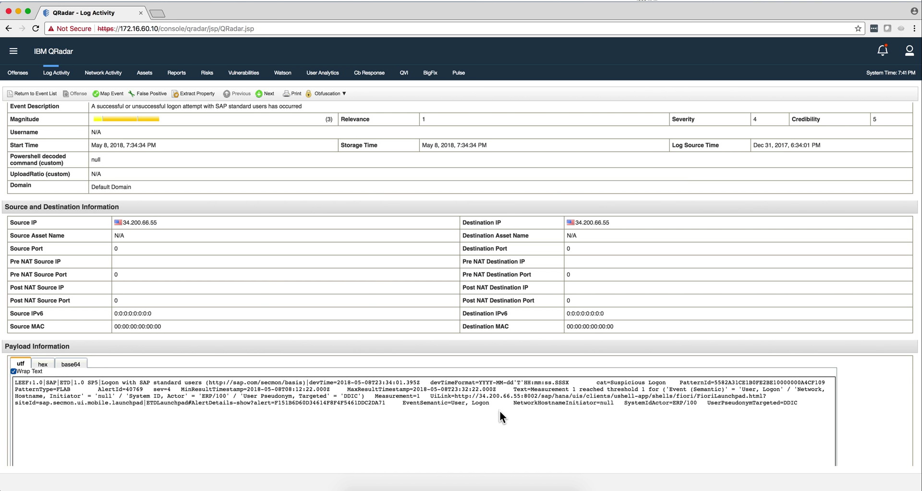
{"action": "scroll", "coordinate": [411, 399], "scroll_direction": "down", "scroll_amount": 4}
{"action": "scroll", "coordinate": [410, 398], "scroll_direction": "down", "scroll_amount": 5}
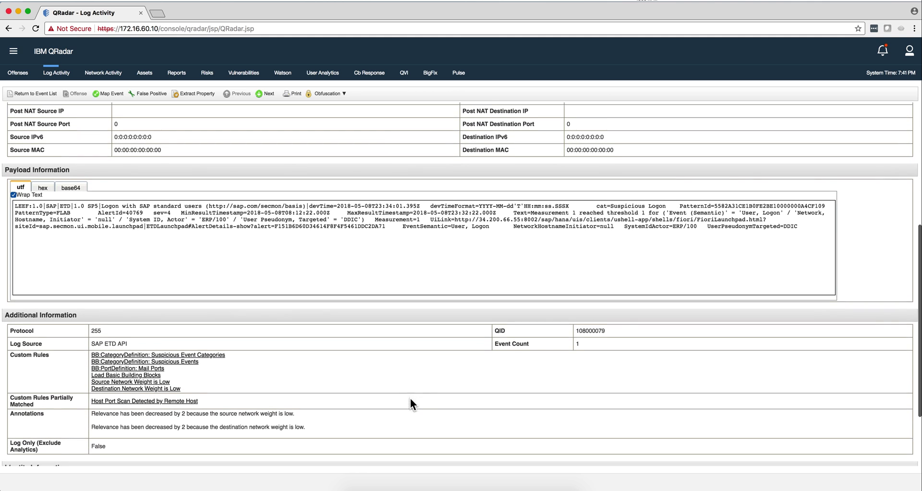
{"action": "scroll", "coordinate": [411, 399], "scroll_direction": "up", "scroll_amount": 10}
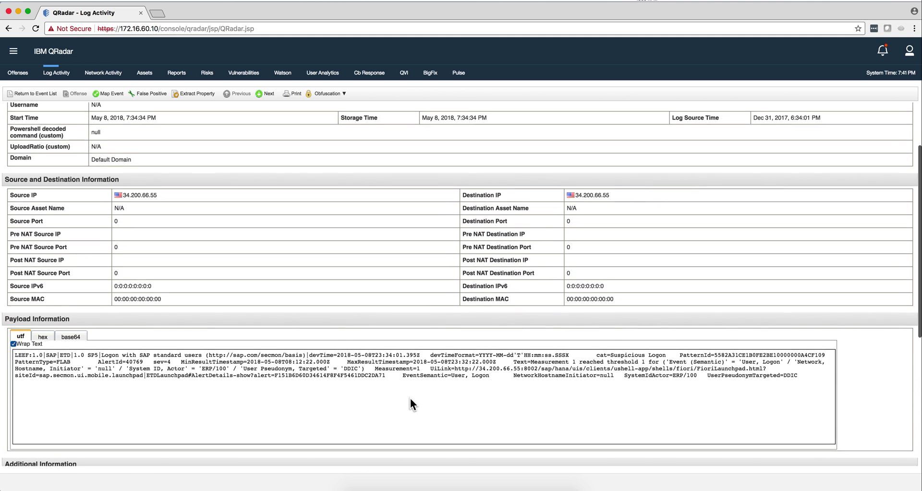